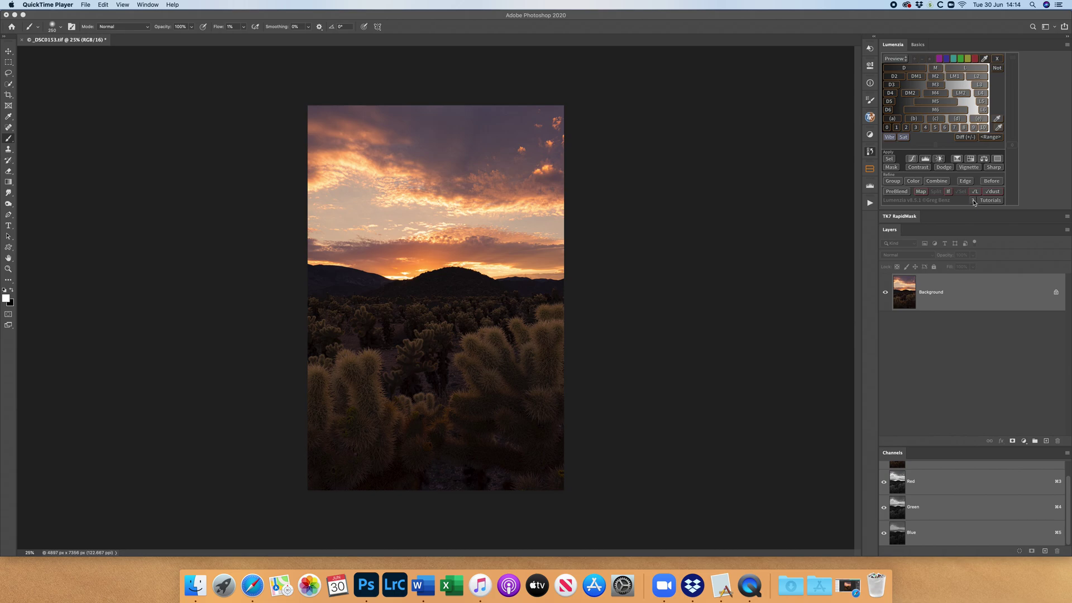
click(974, 203)
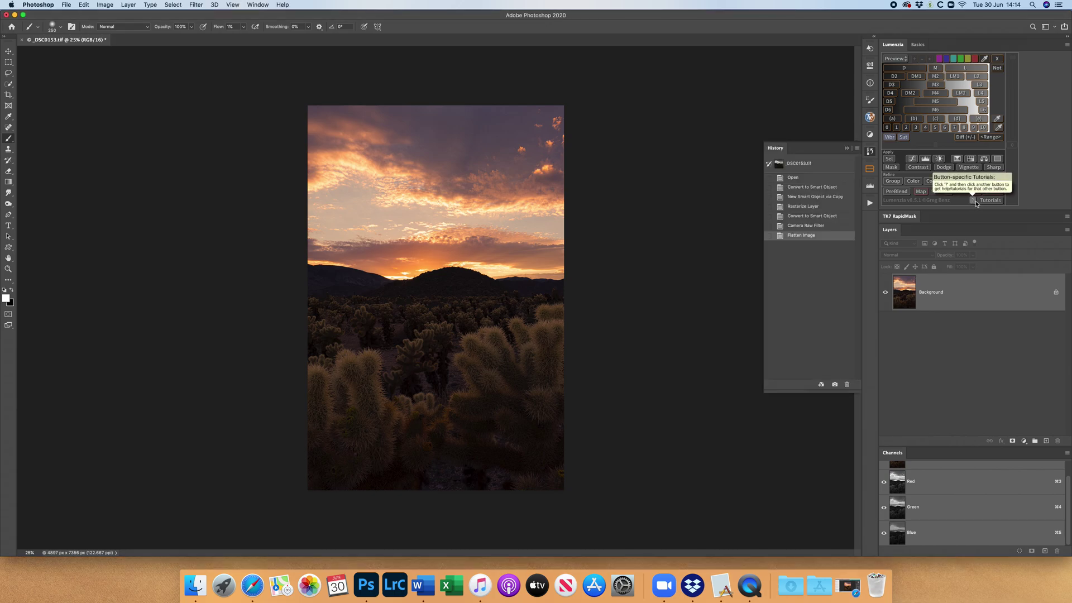
click(974, 201)
click(943, 168)
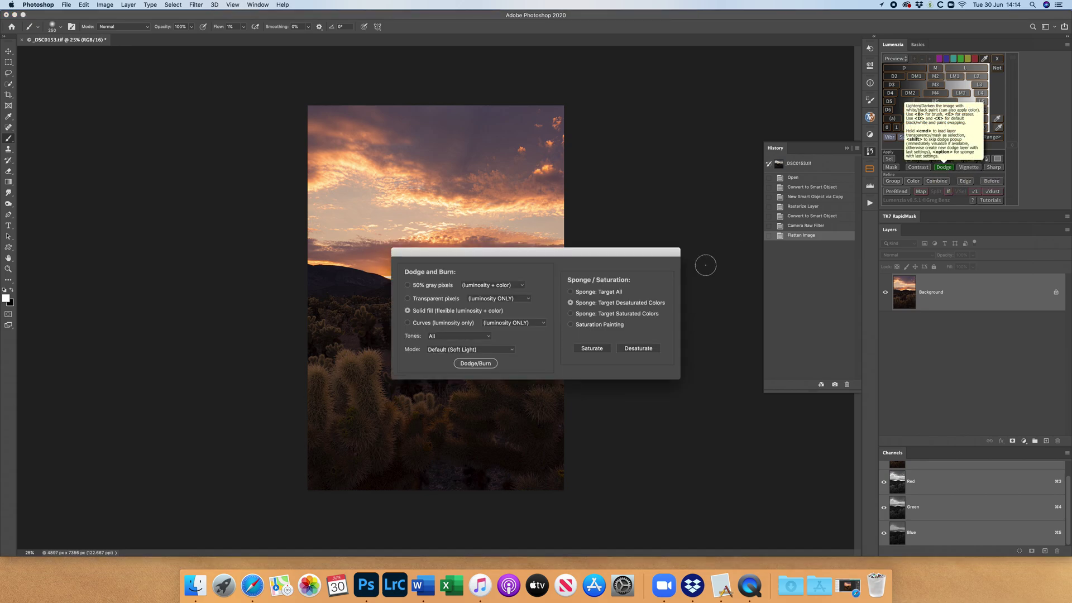
click(475, 364)
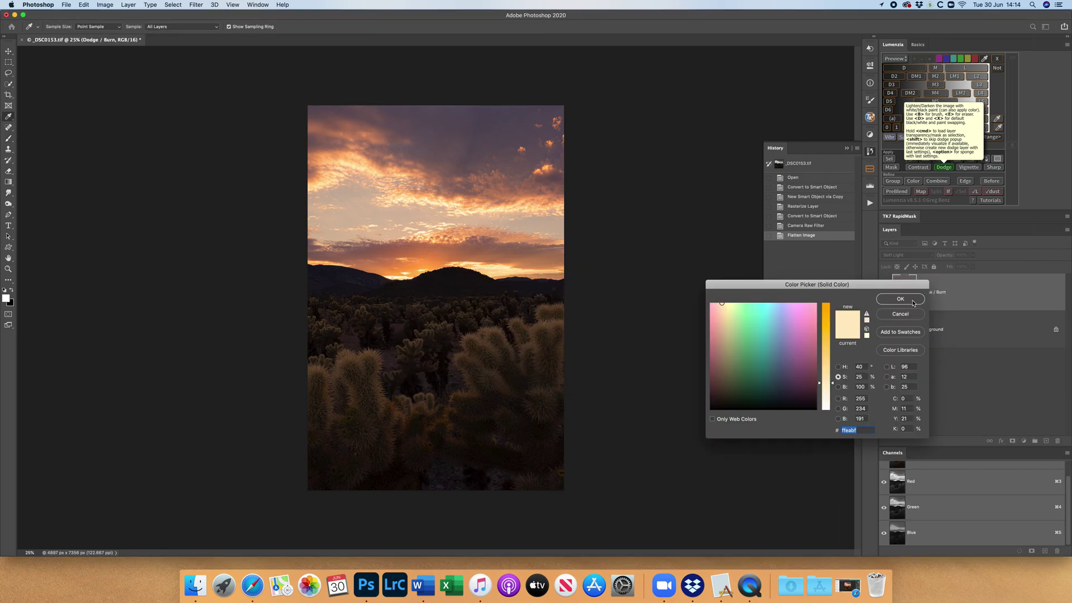
click(899, 315)
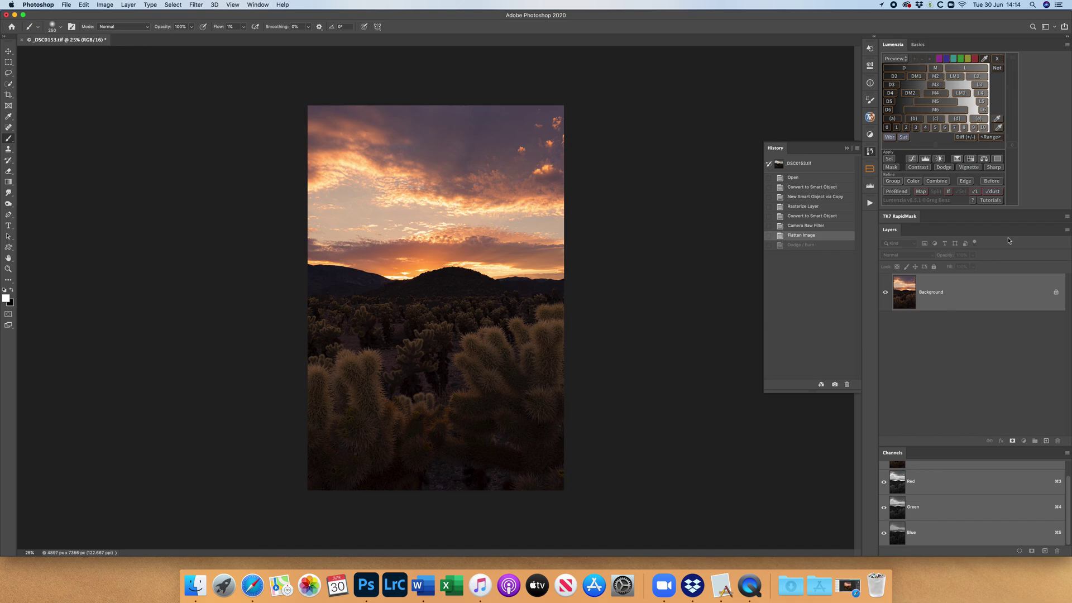
Open the button-specific tutorial for Lumenzia's Dodge function in the browser, and return to the photo with the History panel collapsed.
click(974, 202)
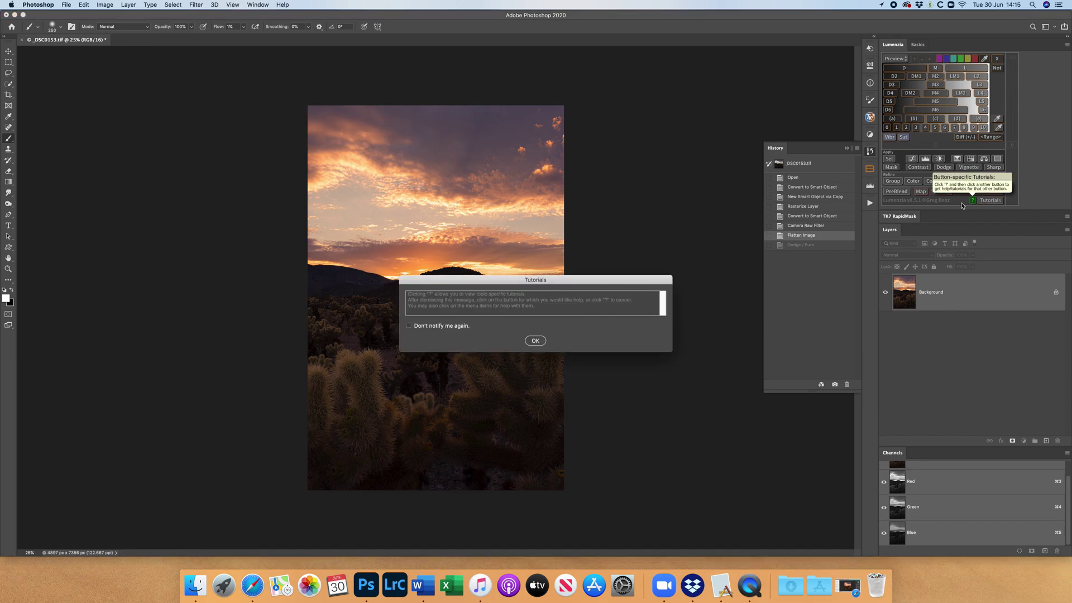
click(534, 341)
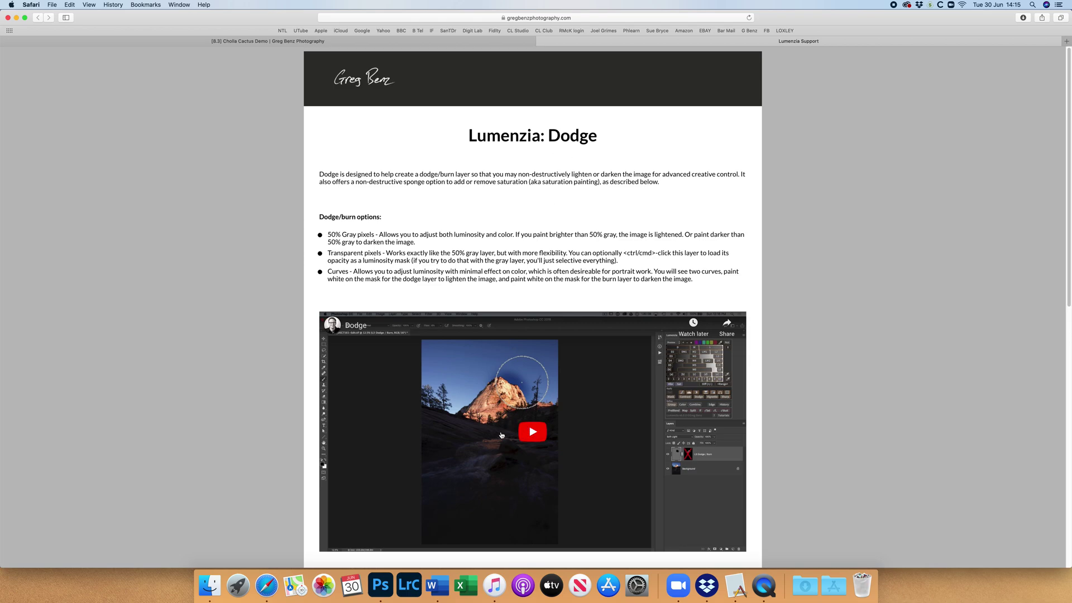
click(17, 18)
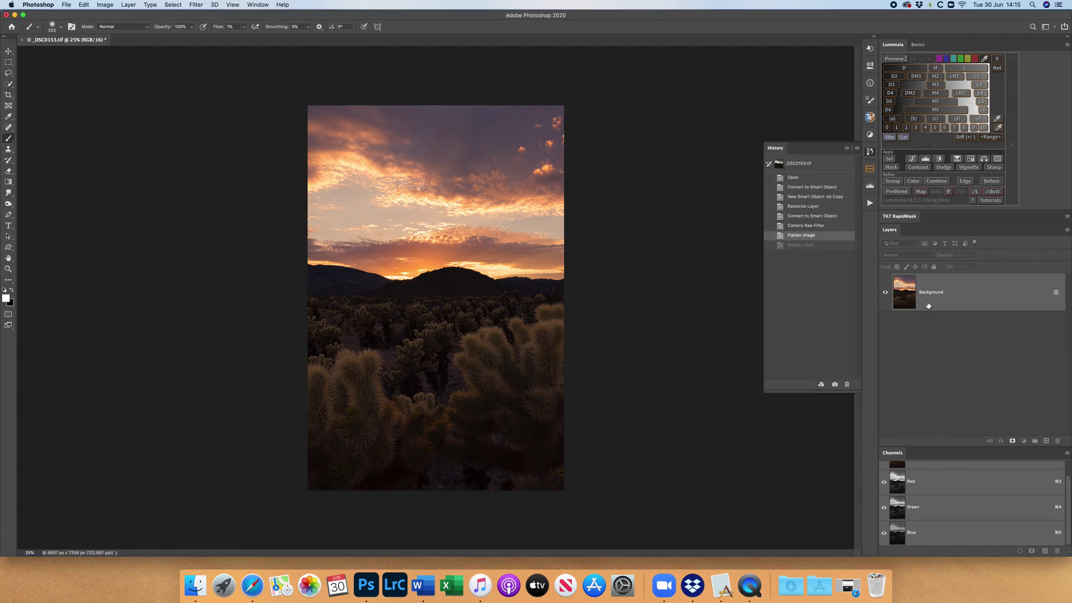
click(848, 149)
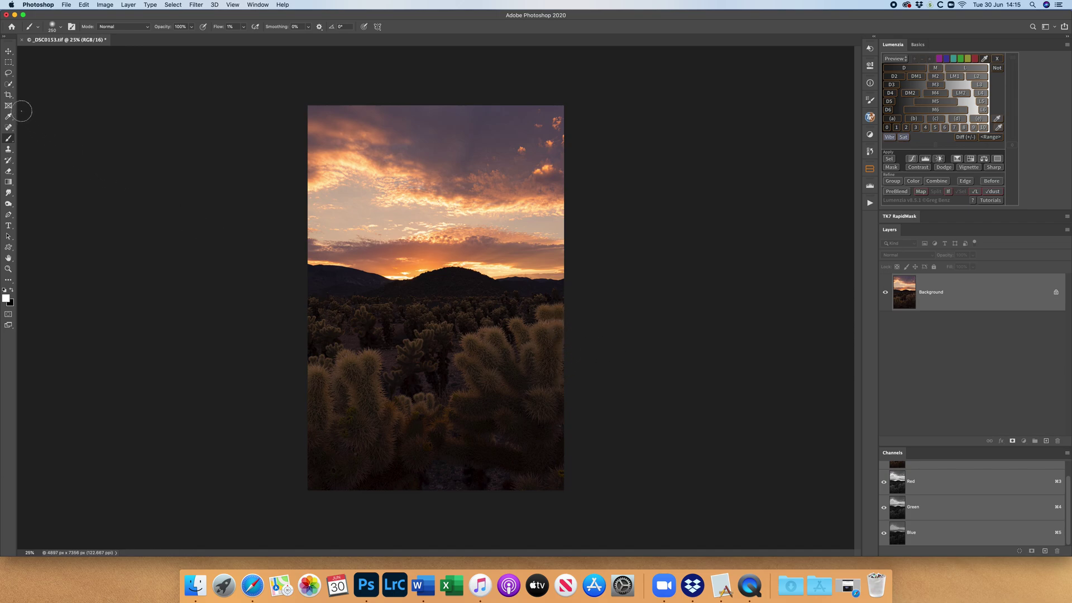
Crop the dark strip off the bottom of the photo and a sliver off its right edge, to about 4800 x 6494 px.
click(8, 95)
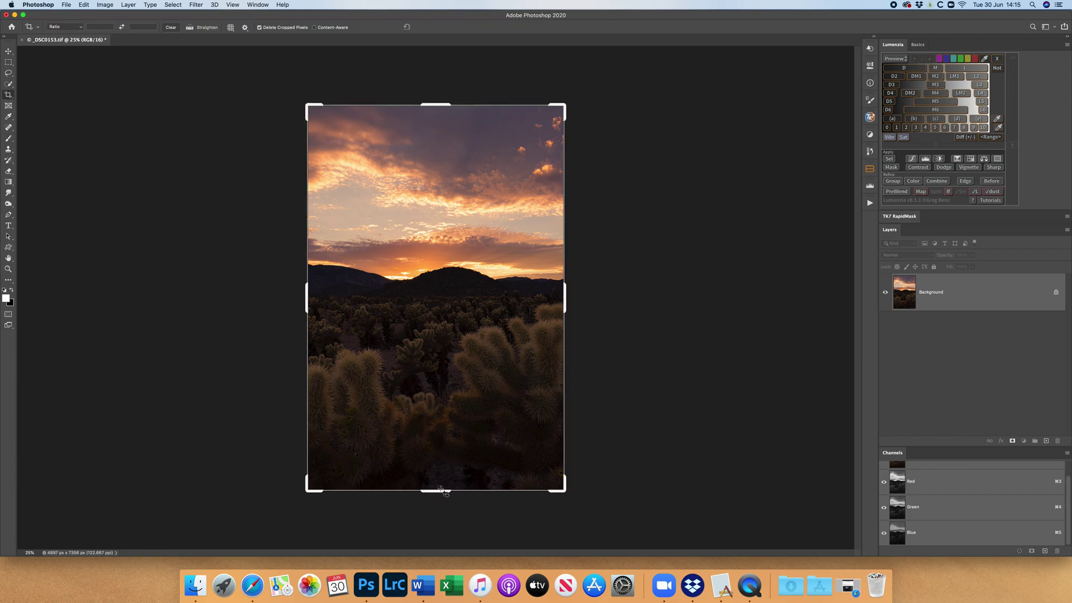
mouse_move(445, 492)
mouse_down()
mouse_move(453, 470)
mouse_move(446, 485)
mouse_up()
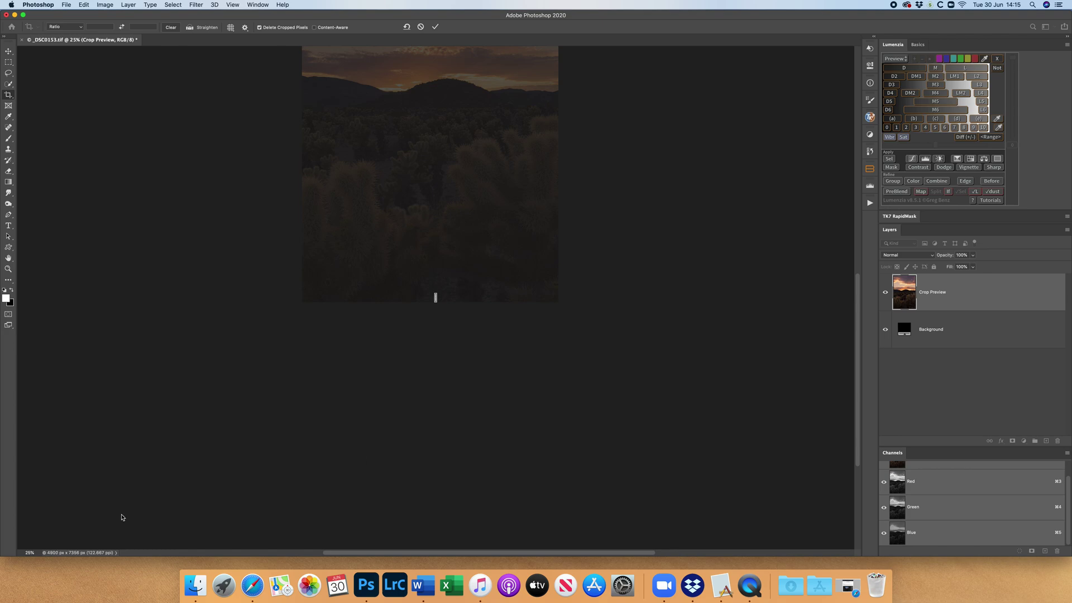
click(420, 26)
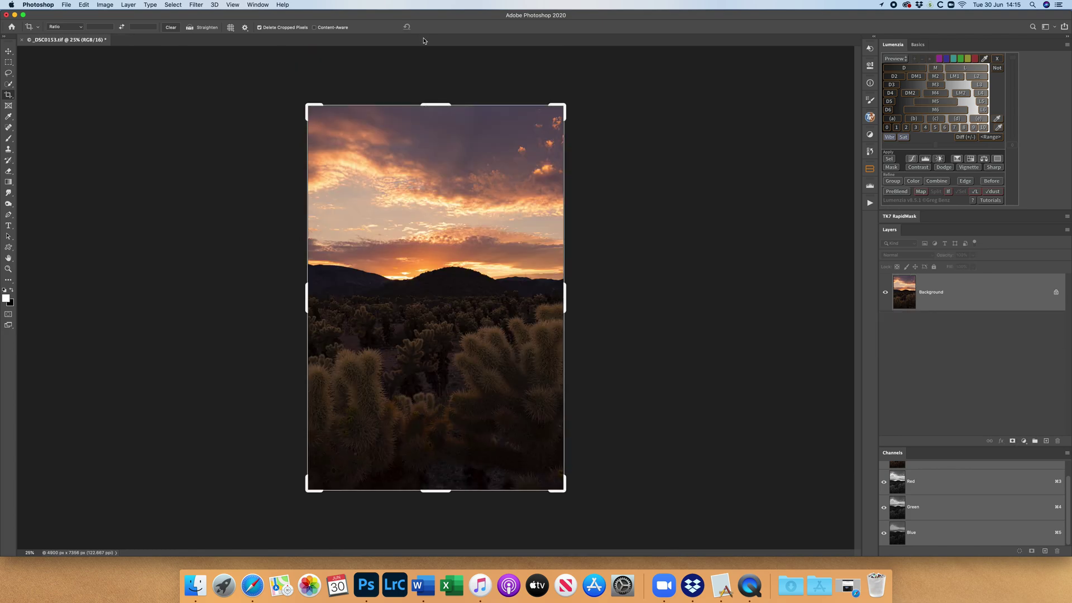
drag(438, 490, 442, 468)
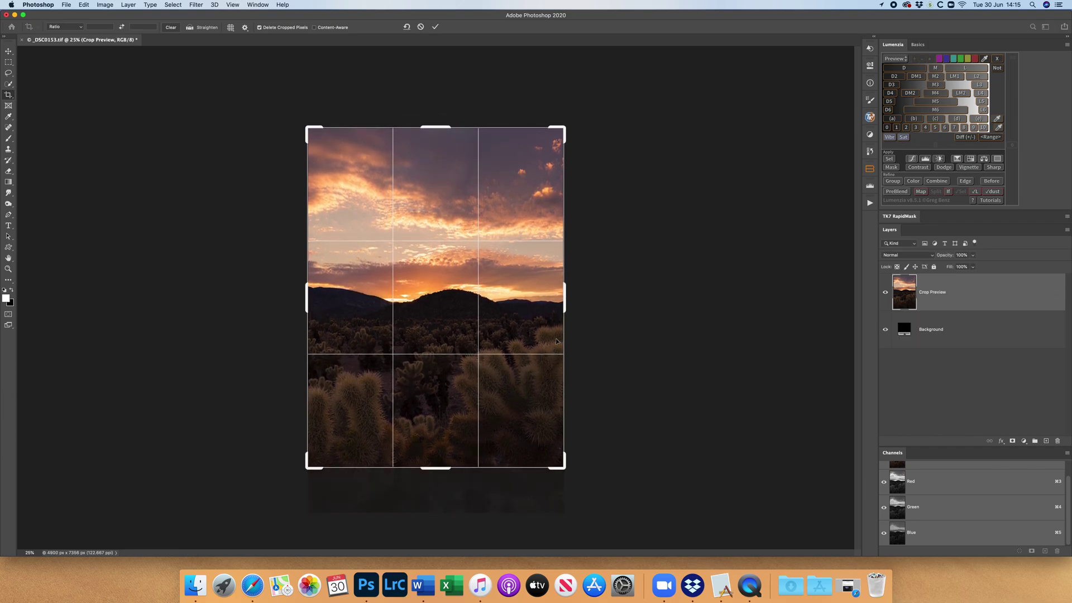
drag(563, 295, 562, 296)
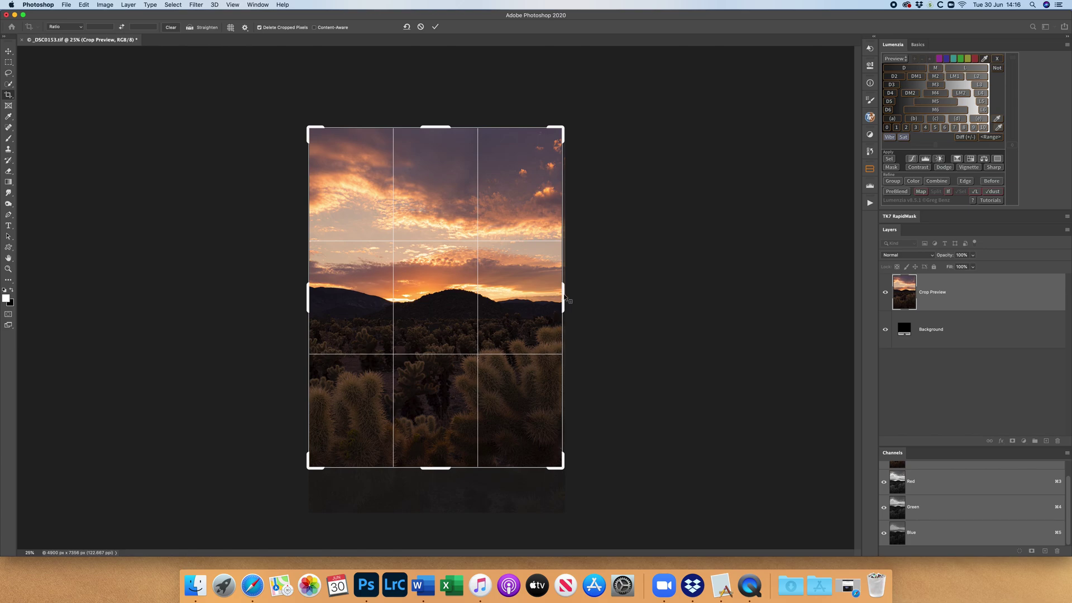
drag(564, 296, 562, 295)
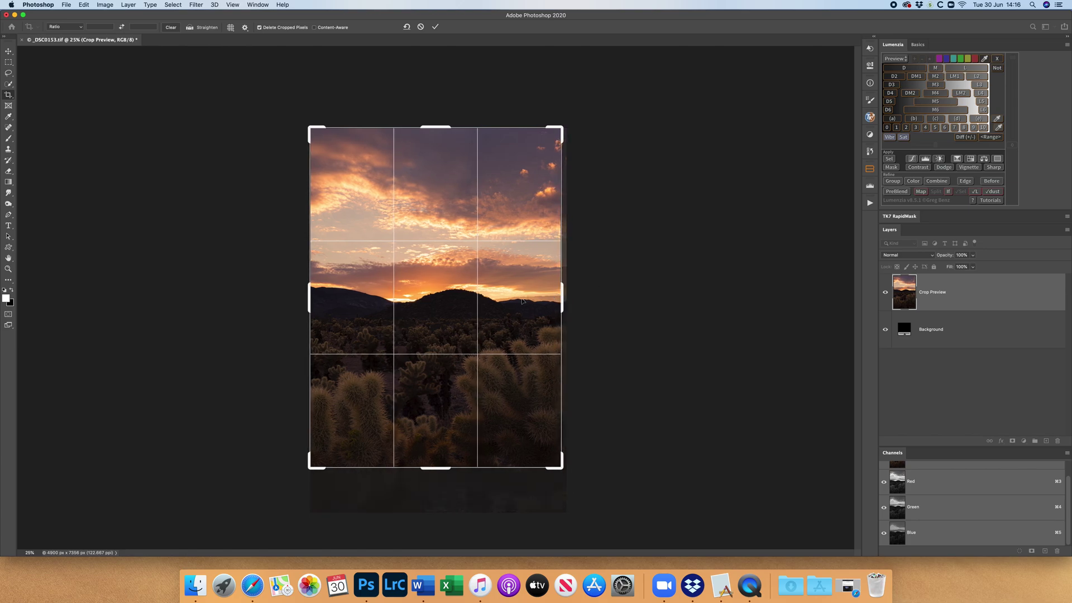
key(Return)
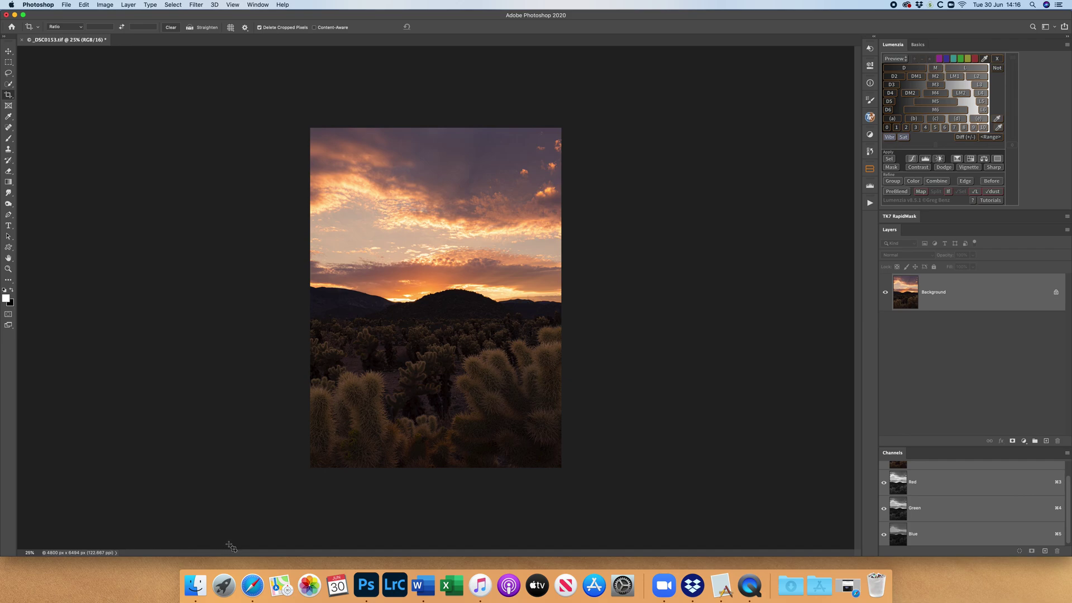
Preview the midtones (M) luminosity mask and raise its contrast with Levels, using a white input of 224 and a gamma of 0.60.
click(979, 69)
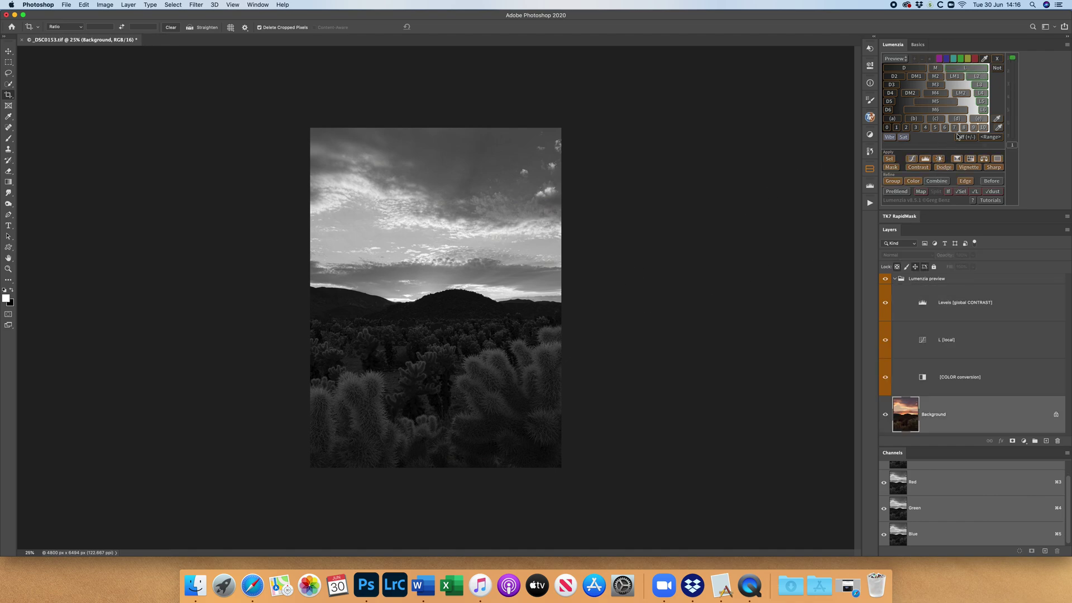
click(936, 69)
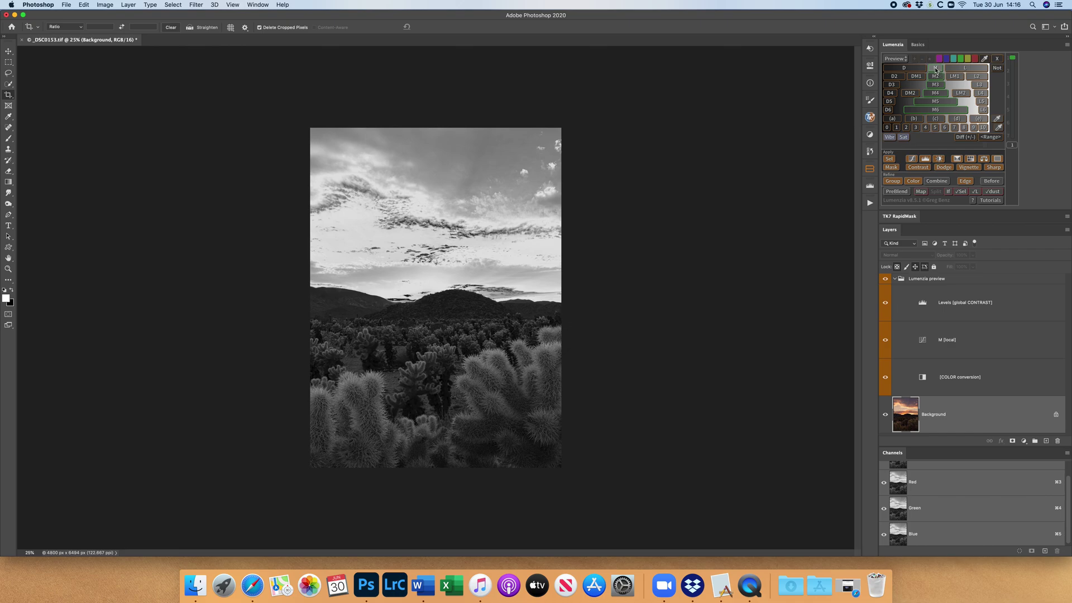
double_click(921, 306)
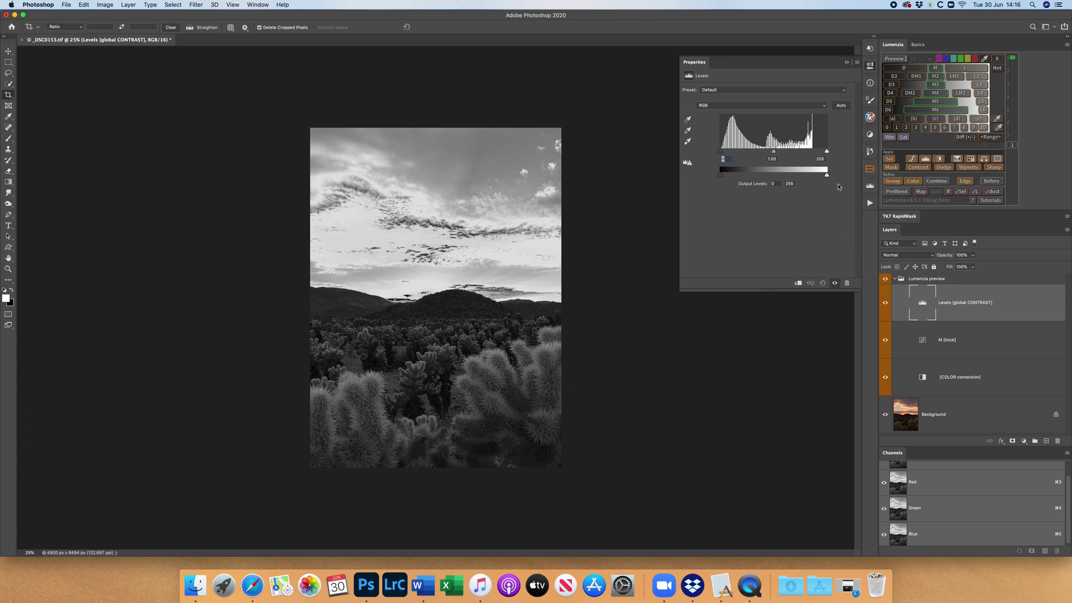
drag(827, 154, 818, 153)
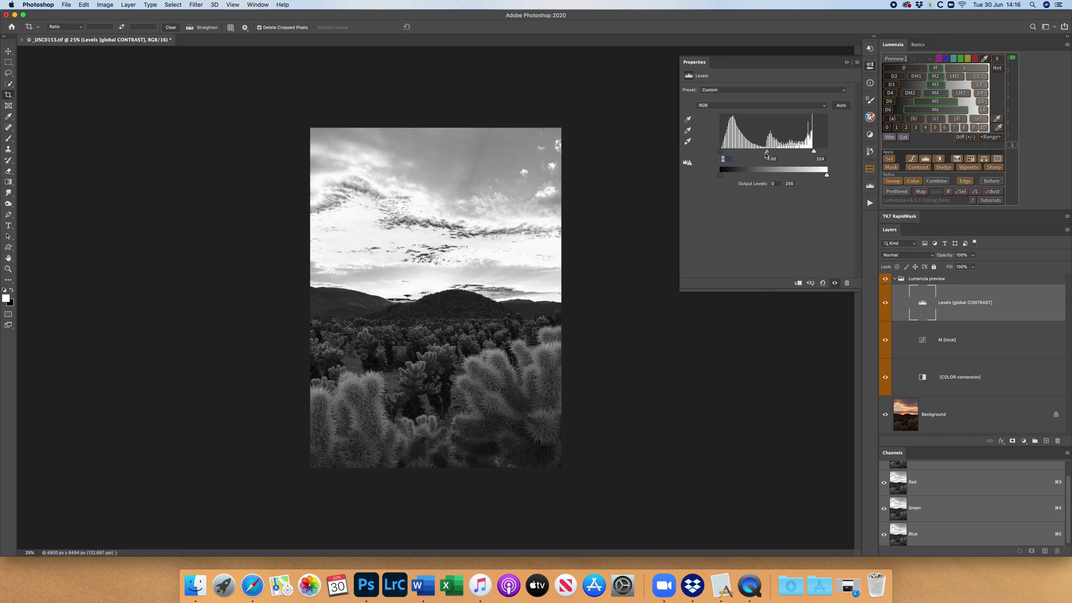
drag(769, 154, 781, 158)
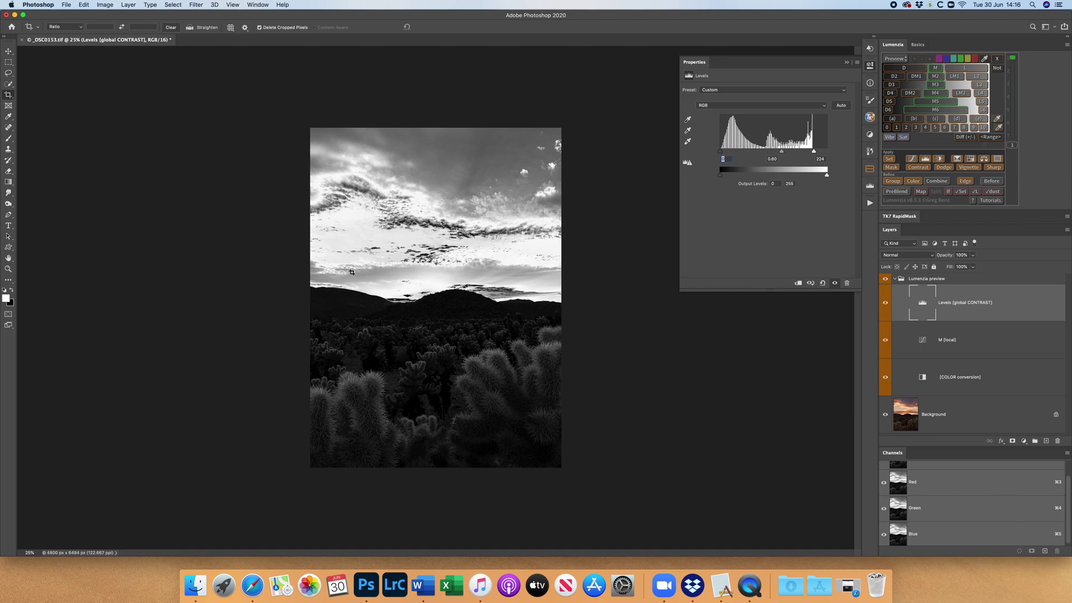
click(847, 63)
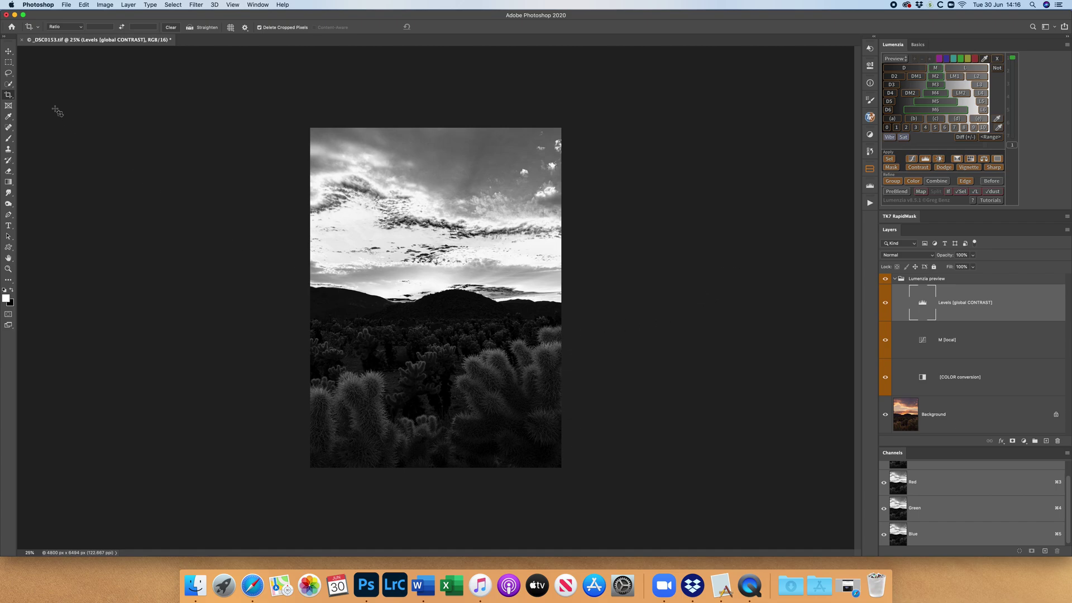
Restrict the mask to the foreground by inverting a rectangular sky selection, and load it as a luminosity selection without feathering.
click(9, 63)
drag(275, 100, 597, 321)
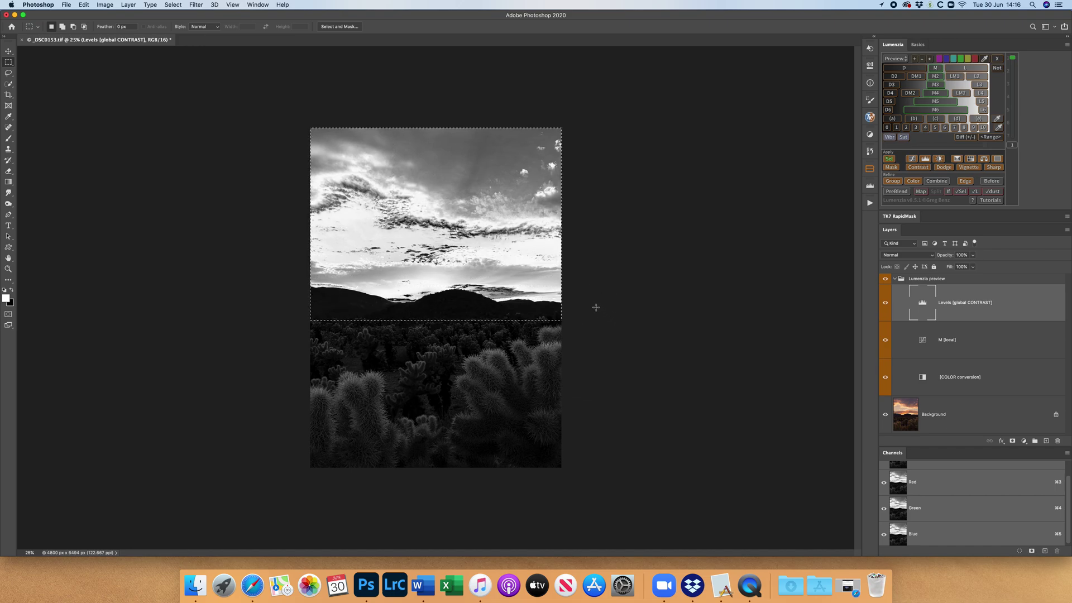
click(173, 5)
click(209, 42)
click(891, 160)
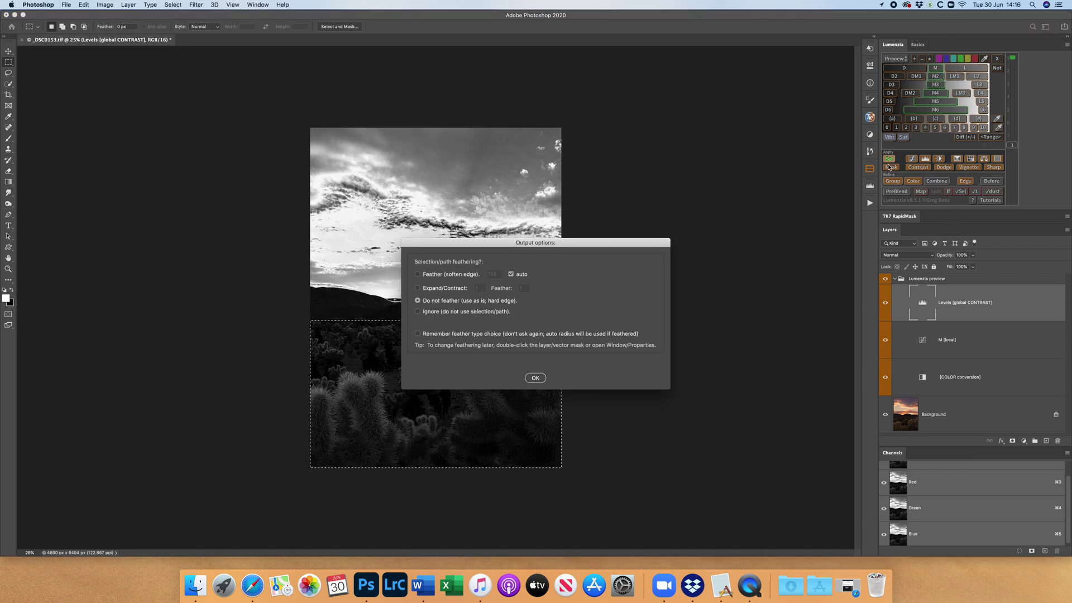
click(539, 377)
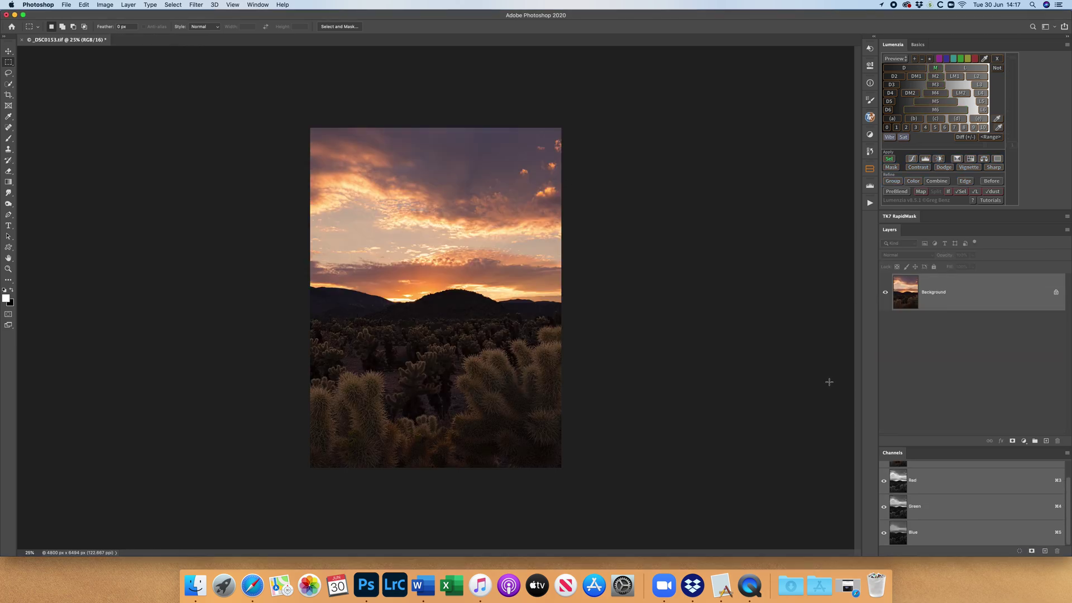
Duplicate the Background layer, mask the copy with the active luminosity selection, and inspect the mask.
drag(905, 293, 1046, 441)
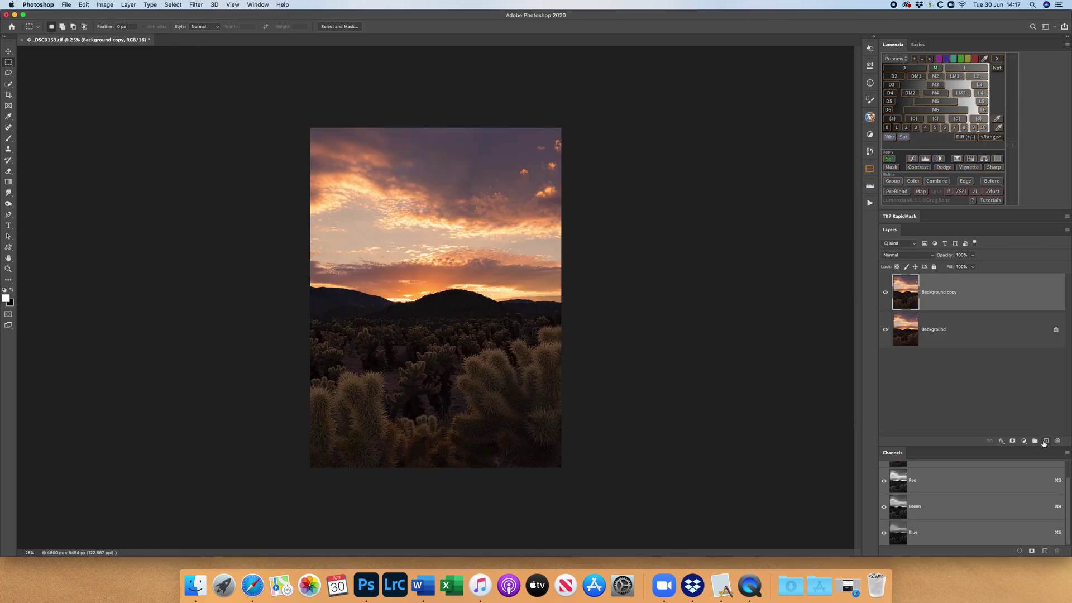
alt+click(1012, 441)
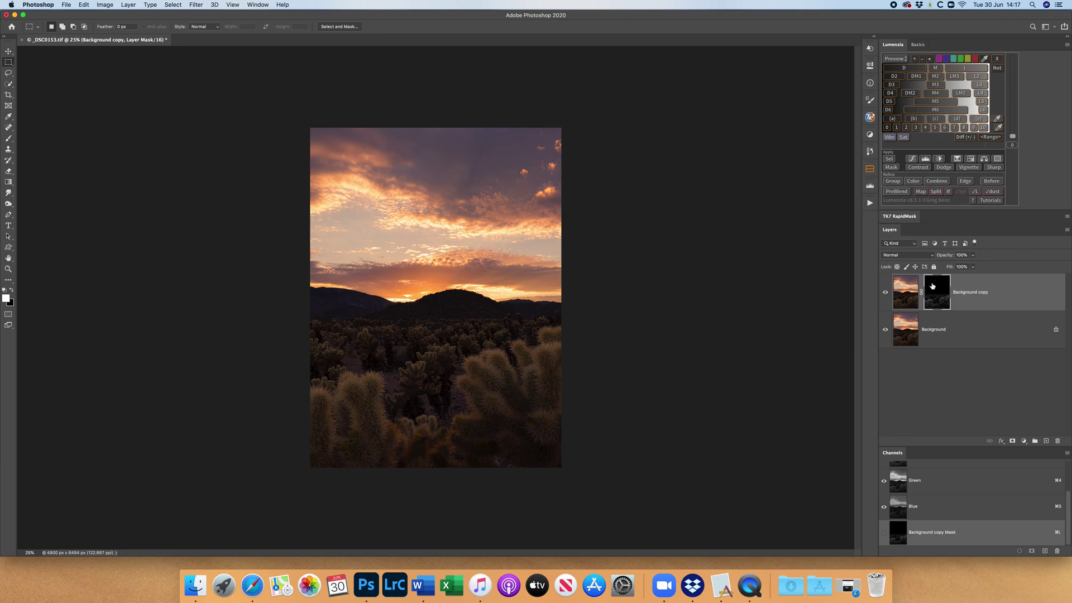
alt+click(937, 290)
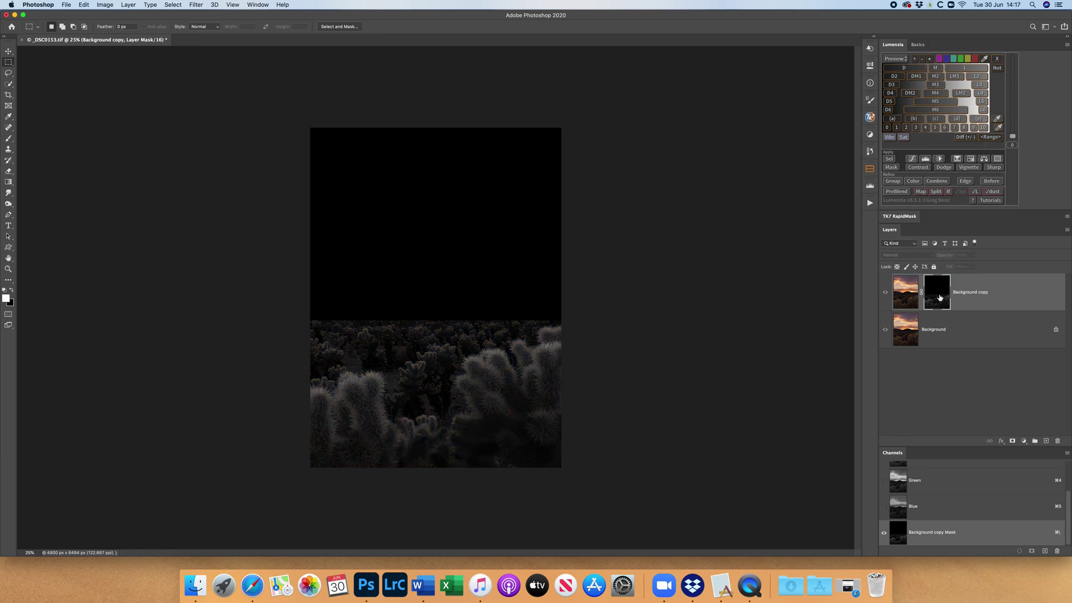
alt+click(940, 297)
Set the masked Background copy's blend mode to Screen to brighten the cacti.
click(903, 293)
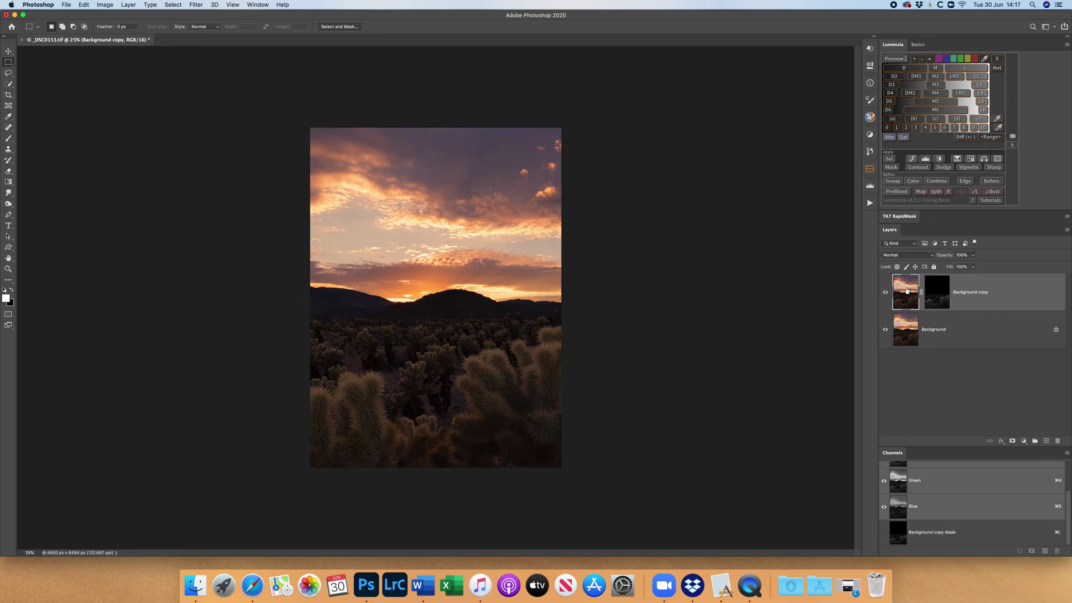
click(918, 256)
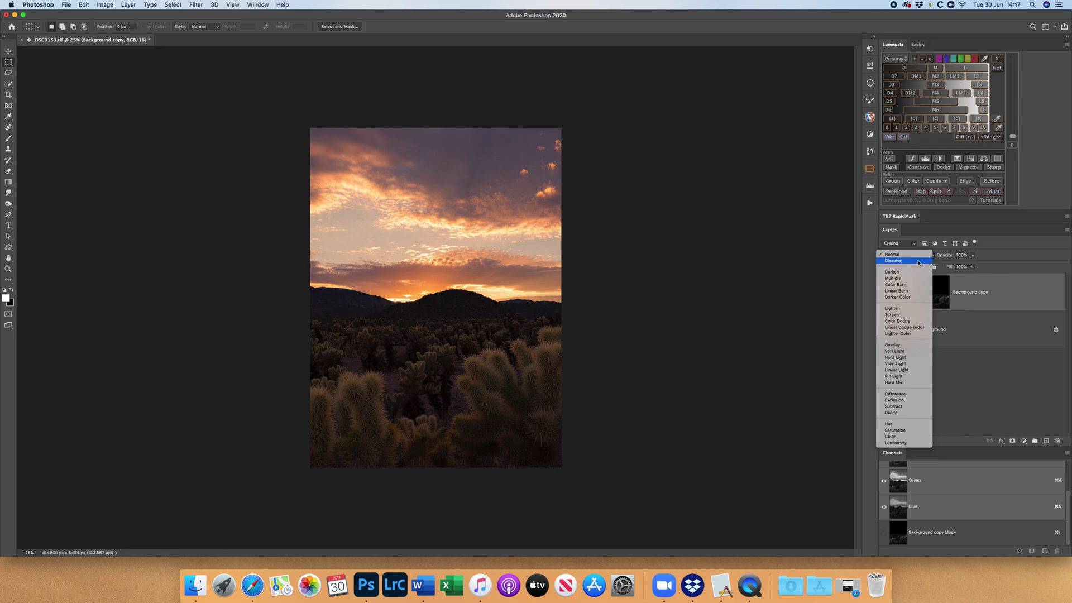
click(910, 314)
Compare the photo with and without the Screen-blended Background copy.
click(886, 292)
click(886, 292)
click(886, 292)
click(886, 292)
click(891, 296)
click(890, 296)
click(891, 296)
double_click(893, 298)
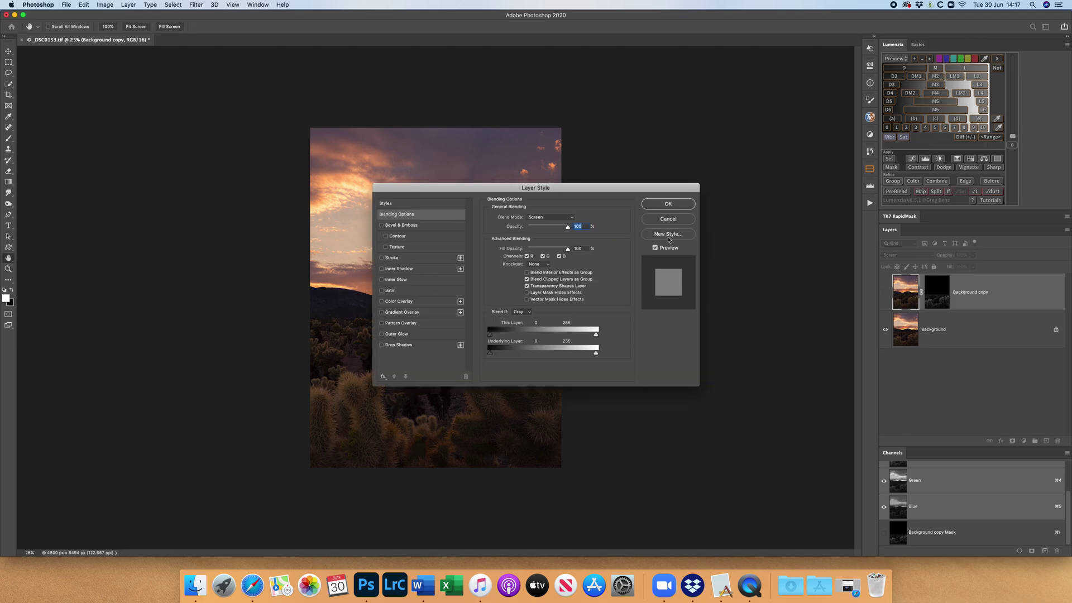
click(677, 220)
click(886, 293)
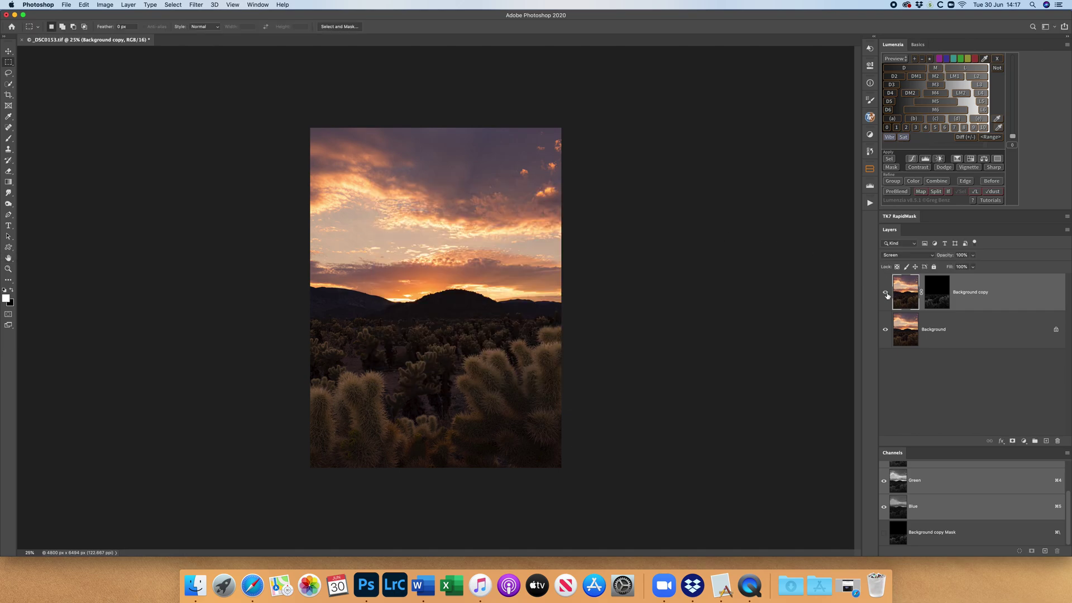
click(886, 293)
click(887, 294)
Duplicate the masked Screen layer to strengthen the foreground brightening, and compare the effect of both copies.
key(super+j)
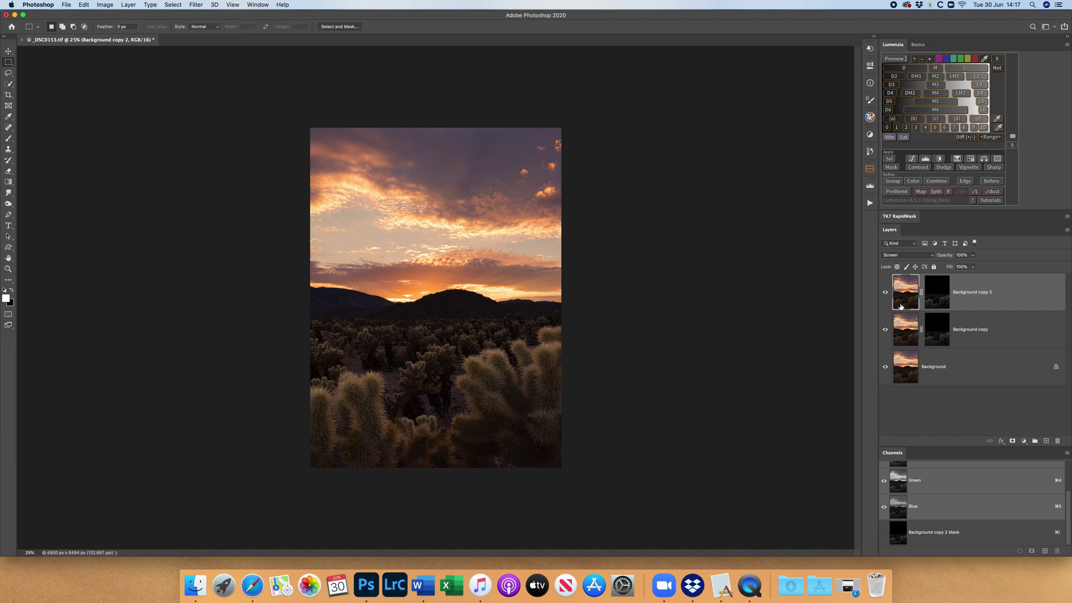
click(886, 291)
click(887, 293)
click(887, 298)
click(886, 331)
click(884, 327)
click(886, 294)
Reduce the uppermost Screen layer's opacity to 50%, compare the effect, and flatten the image.
key(v)
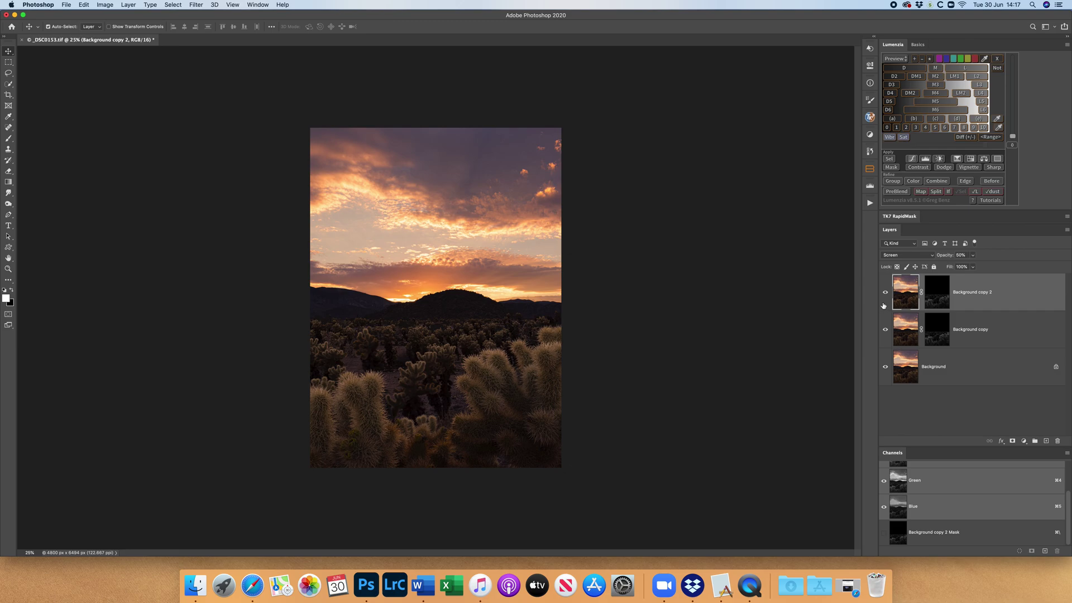
click(886, 293)
click(887, 294)
click(1067, 230)
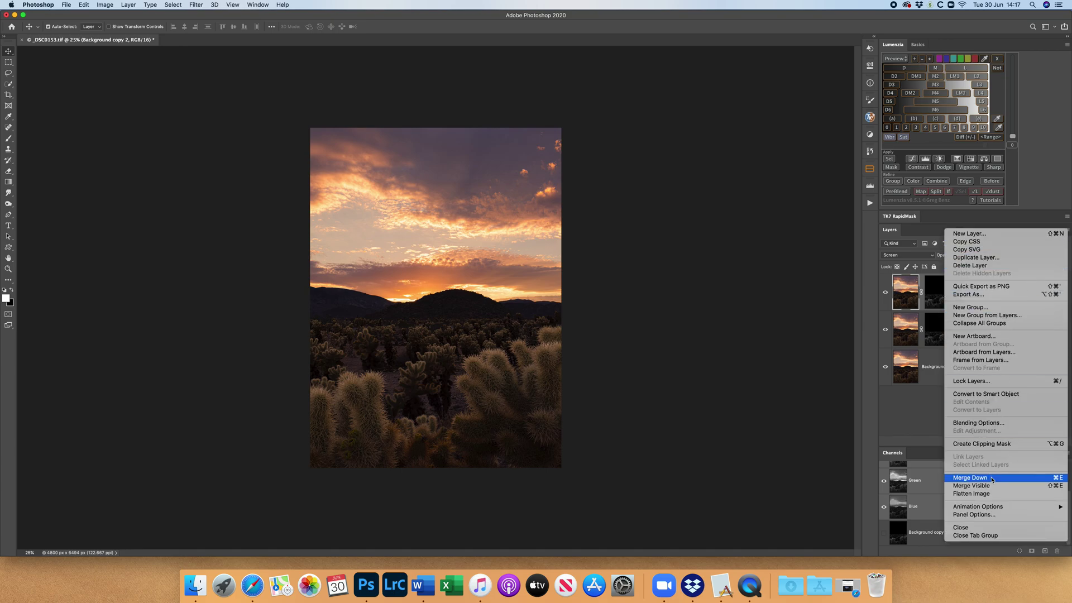
click(994, 495)
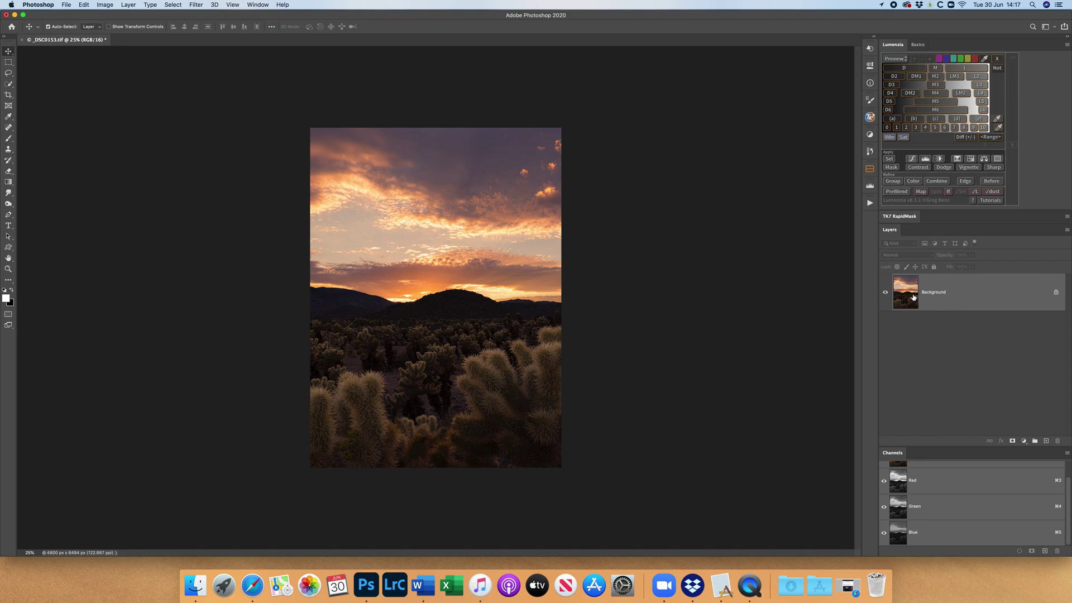
Duplicate the Background layer and load Lumenzia's D4 darks mask as a selection.
drag(903, 302, 1046, 440)
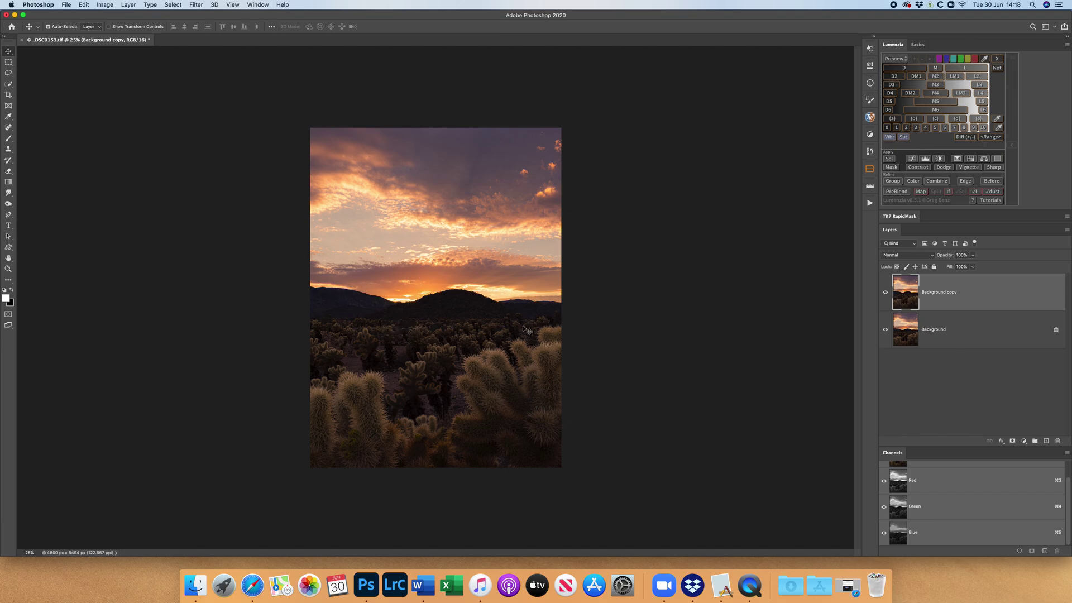
click(891, 85)
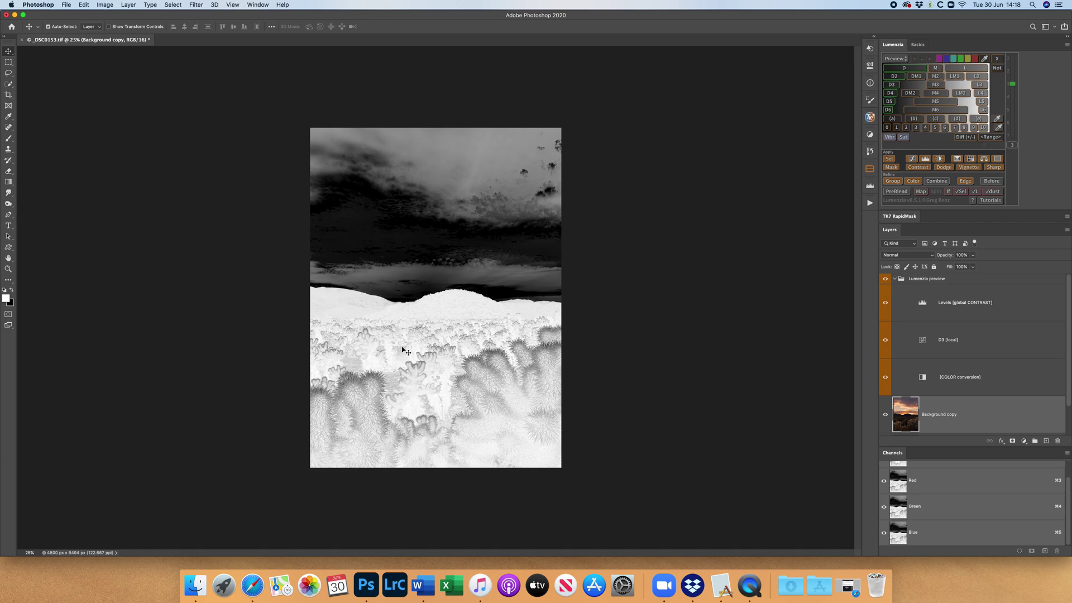
click(890, 93)
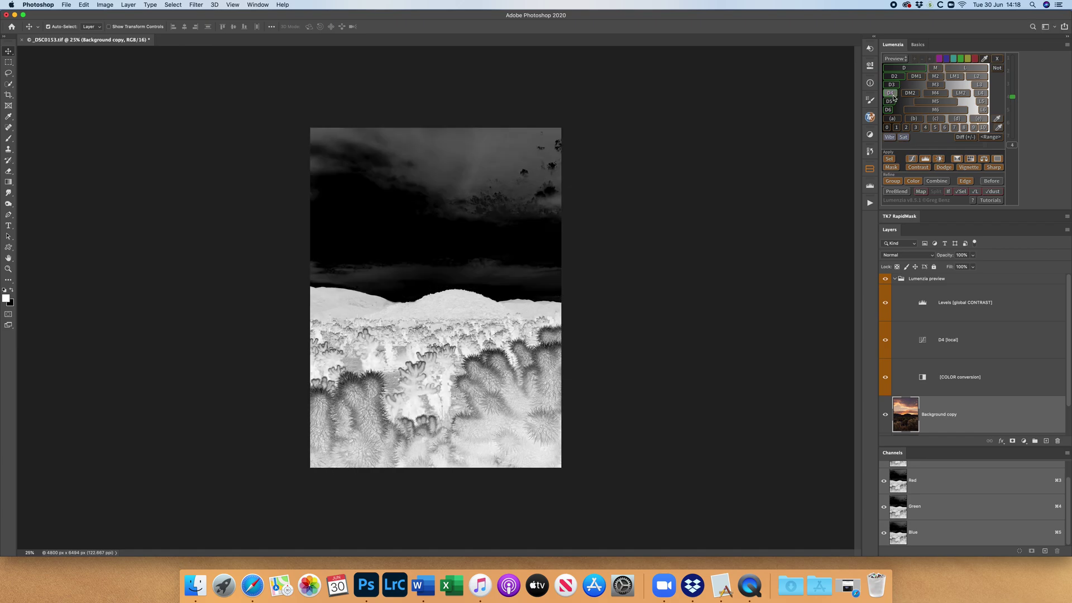
click(889, 159)
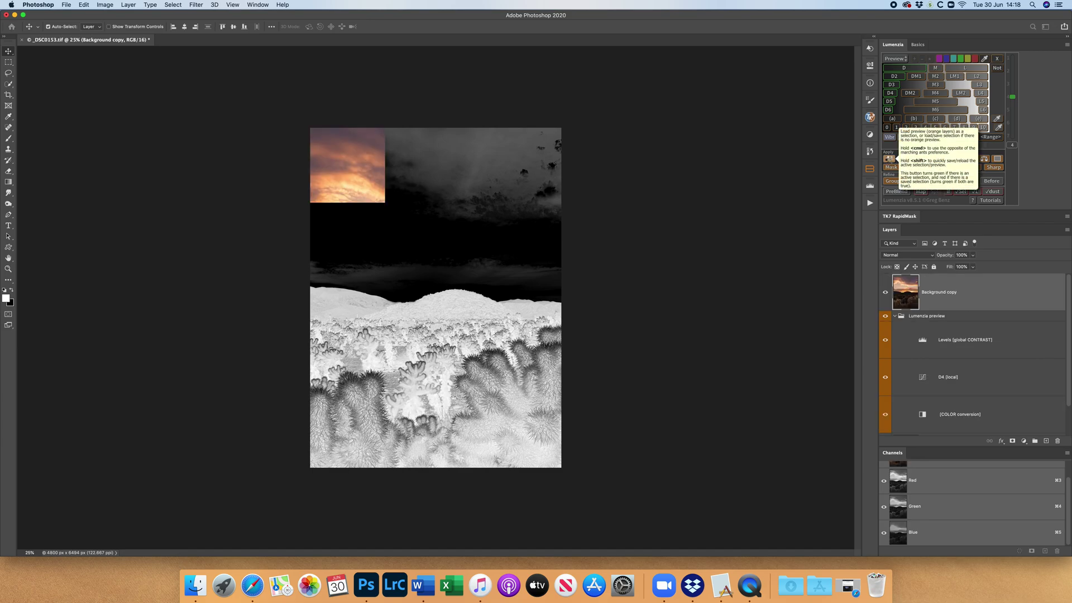
Subtract the D6 darks mask from the selection, apply the result as the Background copy's layer mask, and view that mask.
click(888, 112)
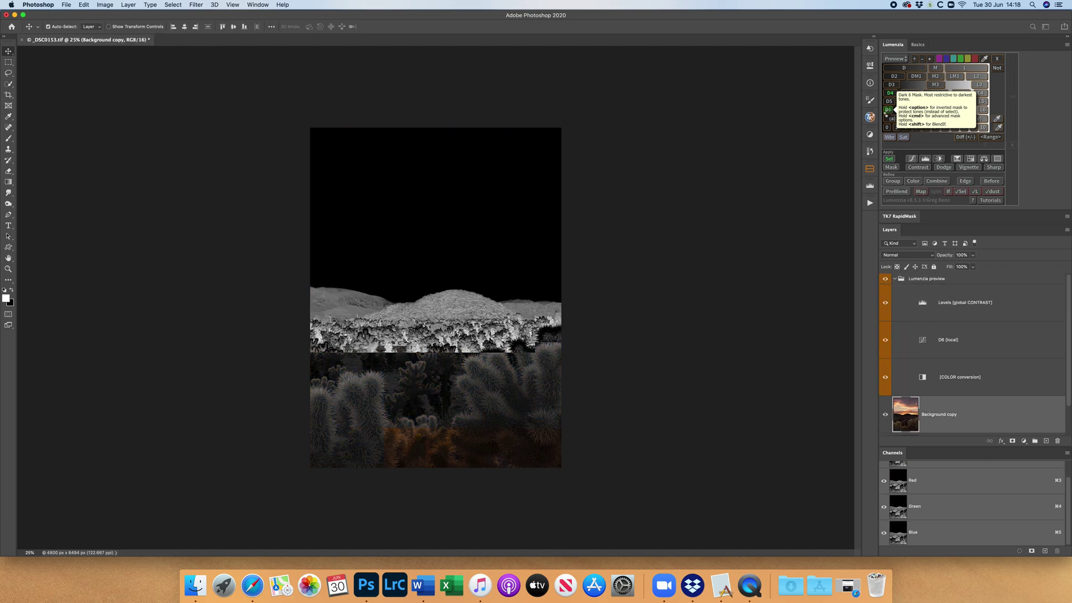
click(922, 59)
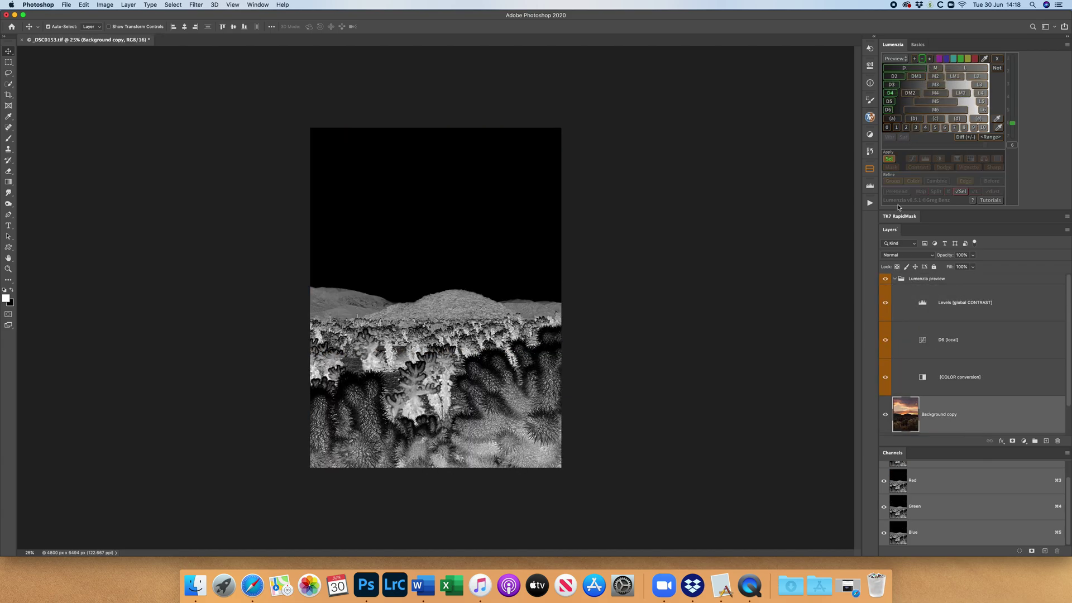
click(888, 159)
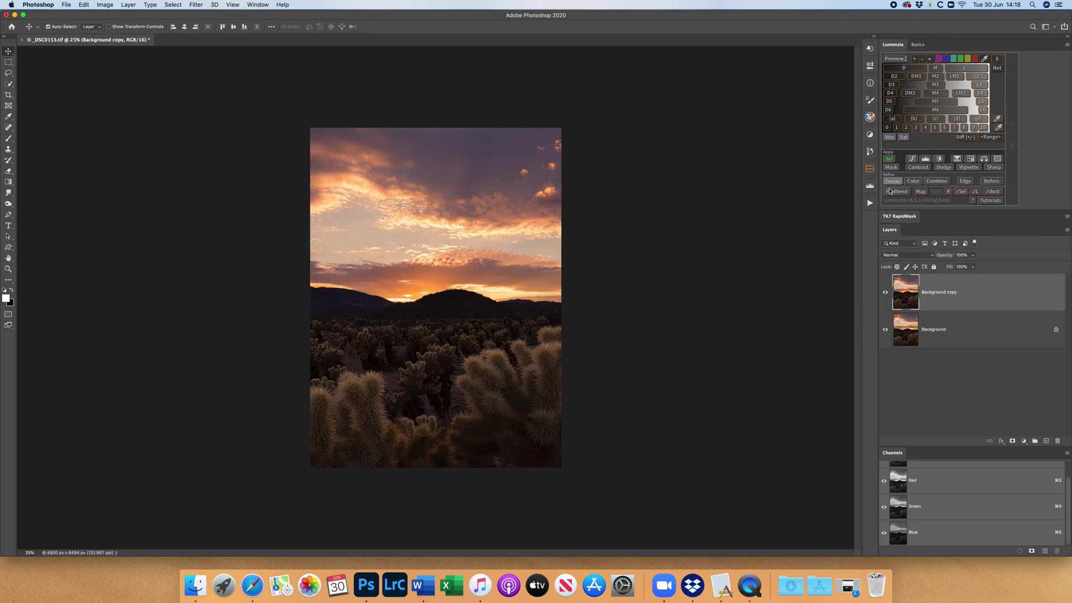
click(1011, 442)
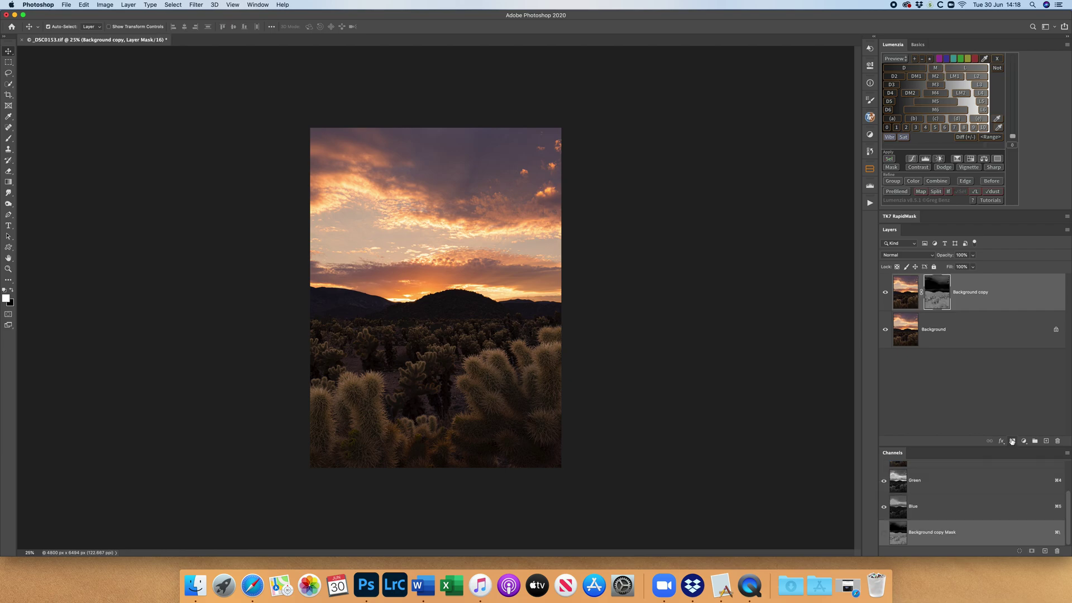
alt+click(939, 296)
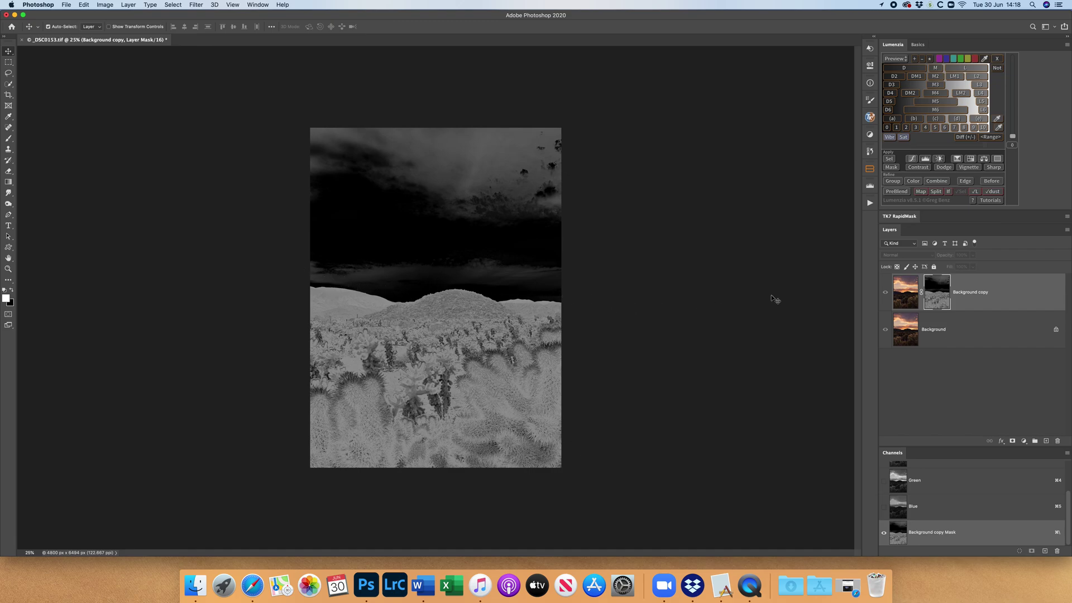
Make the Background copy's image active instead of its mask and open it in the Nik Color Efex Pro 4 filter.
click(905, 298)
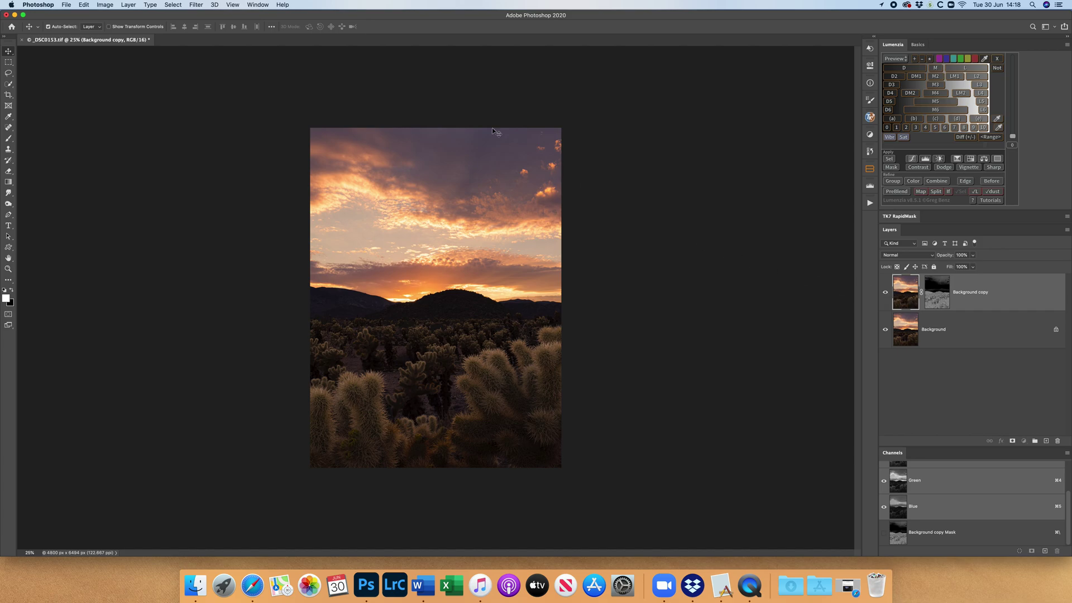
click(194, 5)
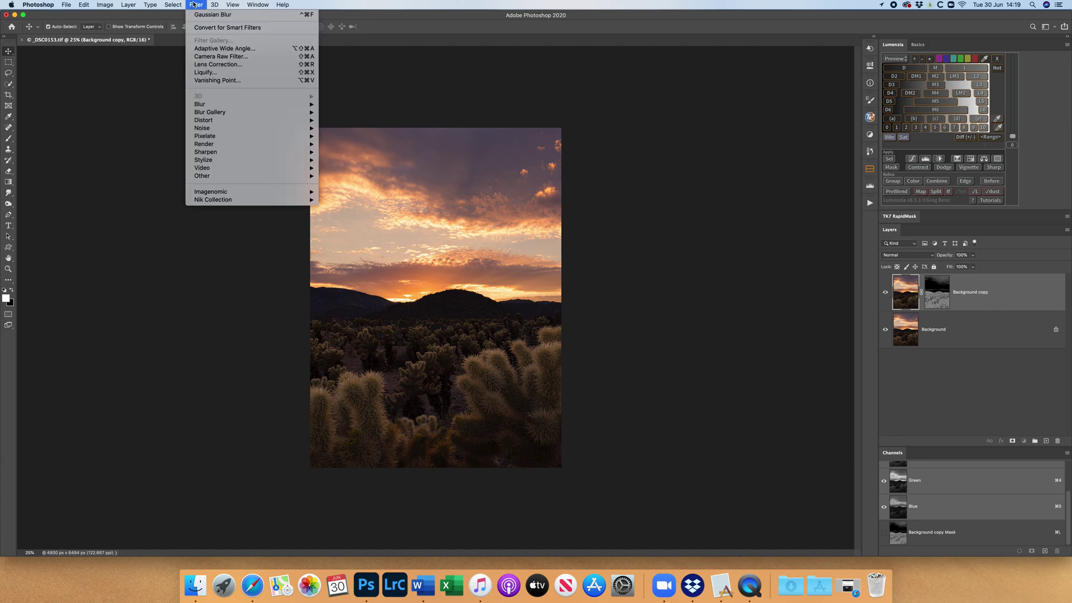
mouse_move(279, 199)
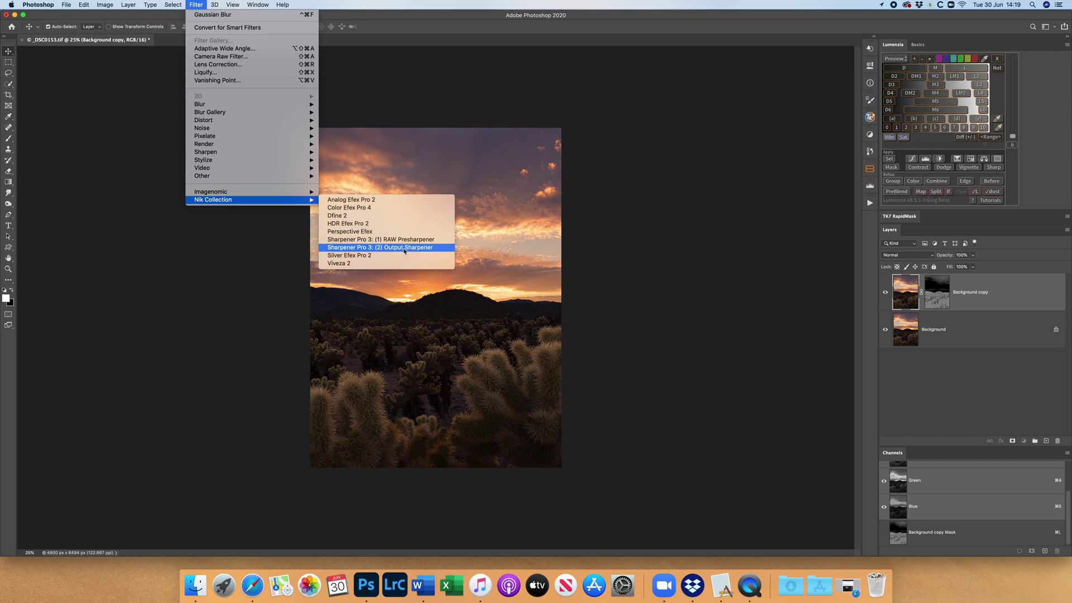
click(426, 207)
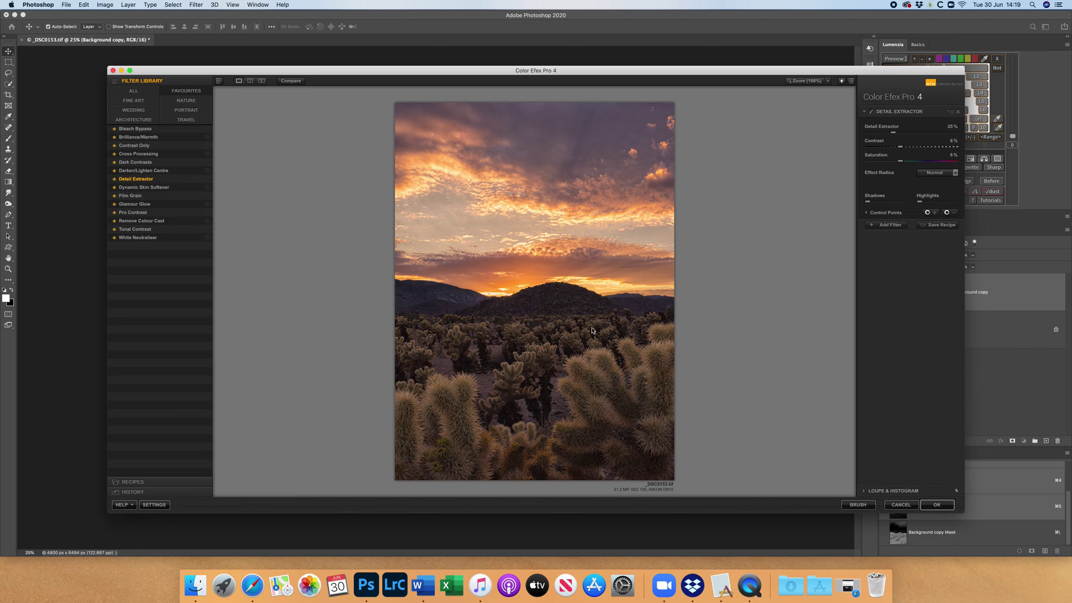
Compare the Detail Extractor preview with the original, set its Contrast to 21%, and apply the filter.
click(295, 81)
click(295, 81)
click(295, 82)
click(296, 83)
drag(909, 151, 911, 152)
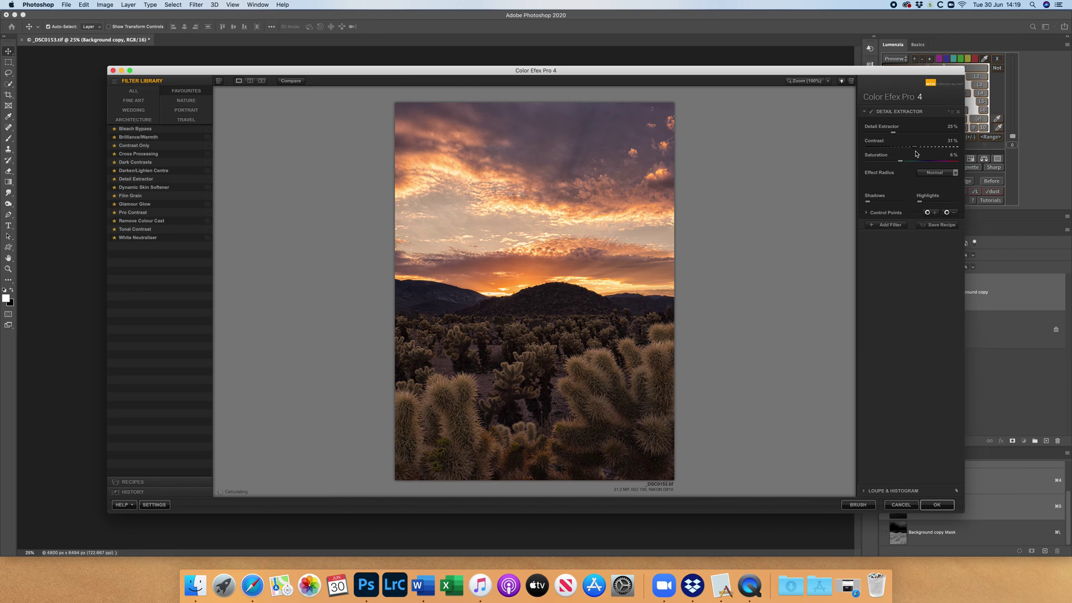
click(936, 503)
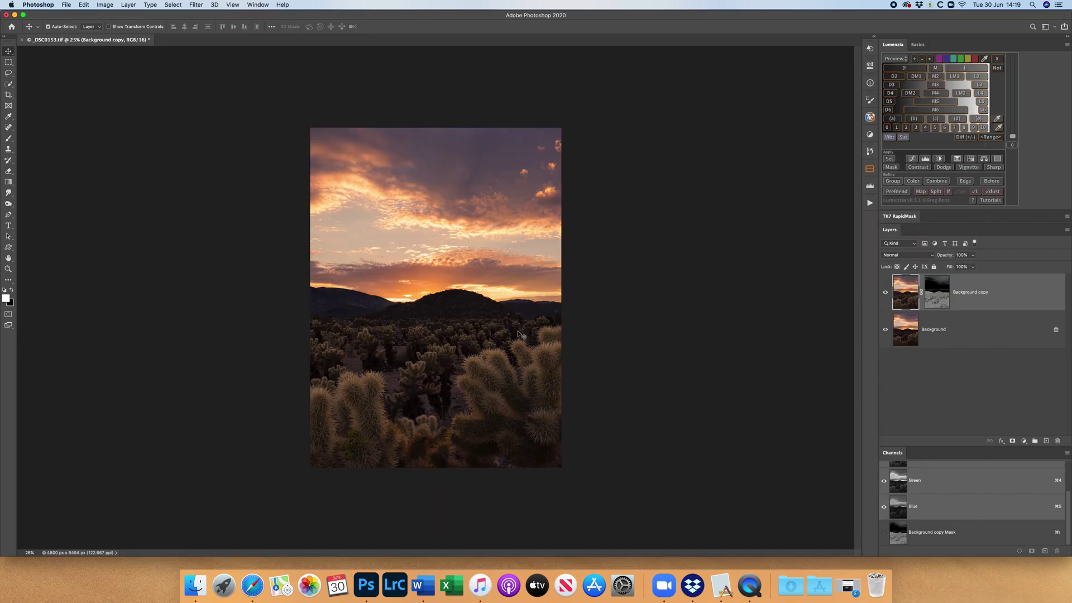
Compare the photo with and without the masked Detail Extractor layer.
click(885, 293)
click(885, 295)
click(888, 297)
click(887, 296)
click(890, 298)
click(891, 300)
Paint black on the Background copy's mask over the foreground cacti with a 700 px brush at 1% flow to soften the detail effect.
click(928, 306)
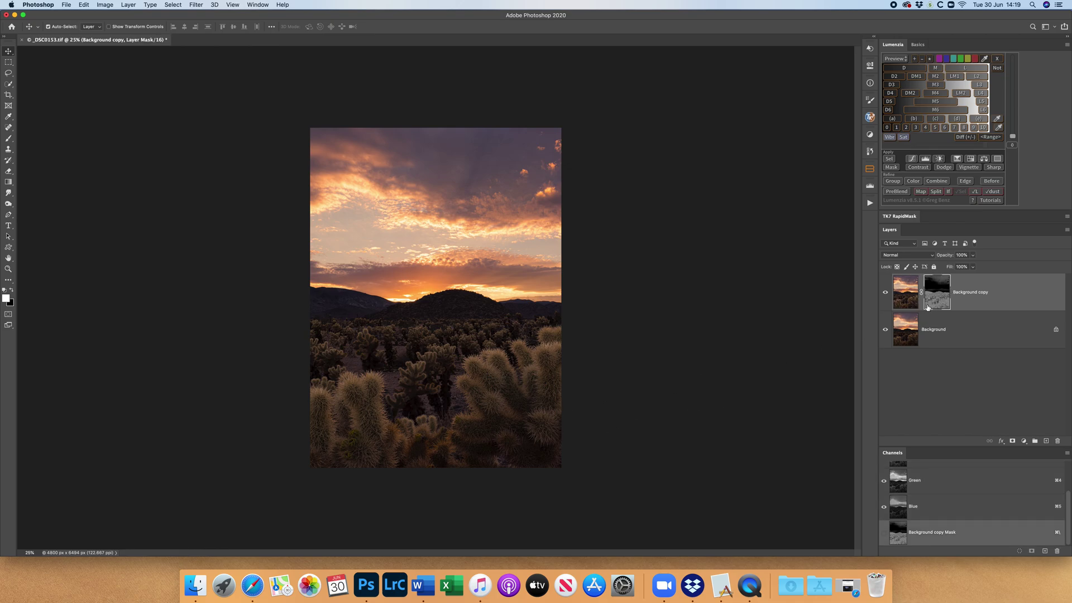
key(b)
key(x)
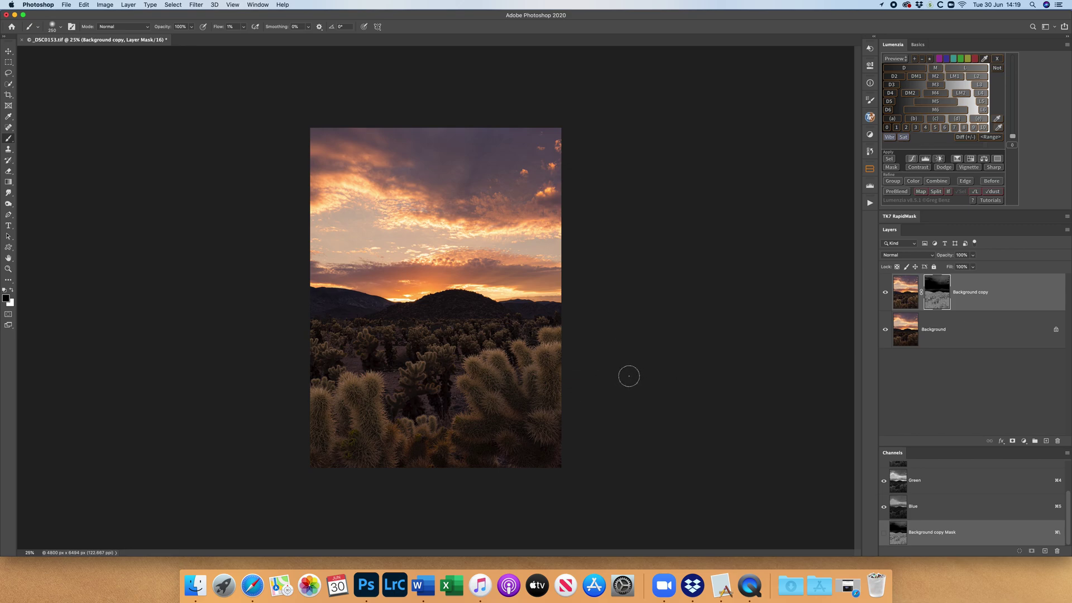
key(bracketright)
key(bracketright)
key(bracketright)
mouse_move(555, 378)
mouse_down()
mouse_move(540, 444)
mouse_move(346, 476)
mouse_move(304, 399)
mouse_move(392, 445)
mouse_up()
Compare the photo with and without the Background copy after painting on its mask.
click(885, 295)
click(886, 296)
click(885, 296)
click(886, 298)
click(887, 298)
click(887, 299)
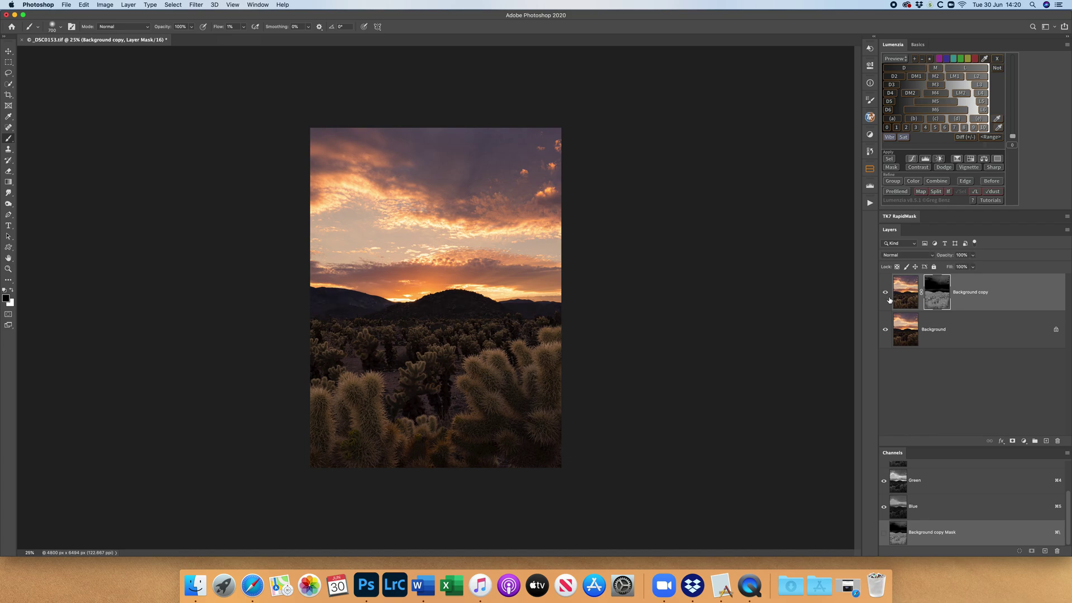
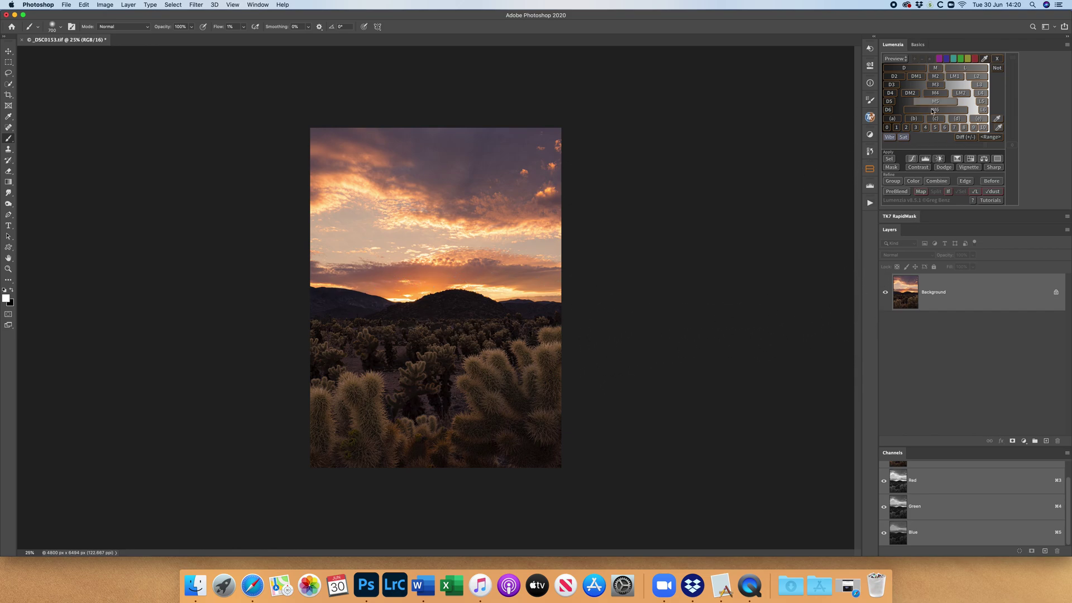
Create a Lumenzia Dodge/Burn layer using Solid fill for all tones in Default (Soft Light) mode.
click(943, 169)
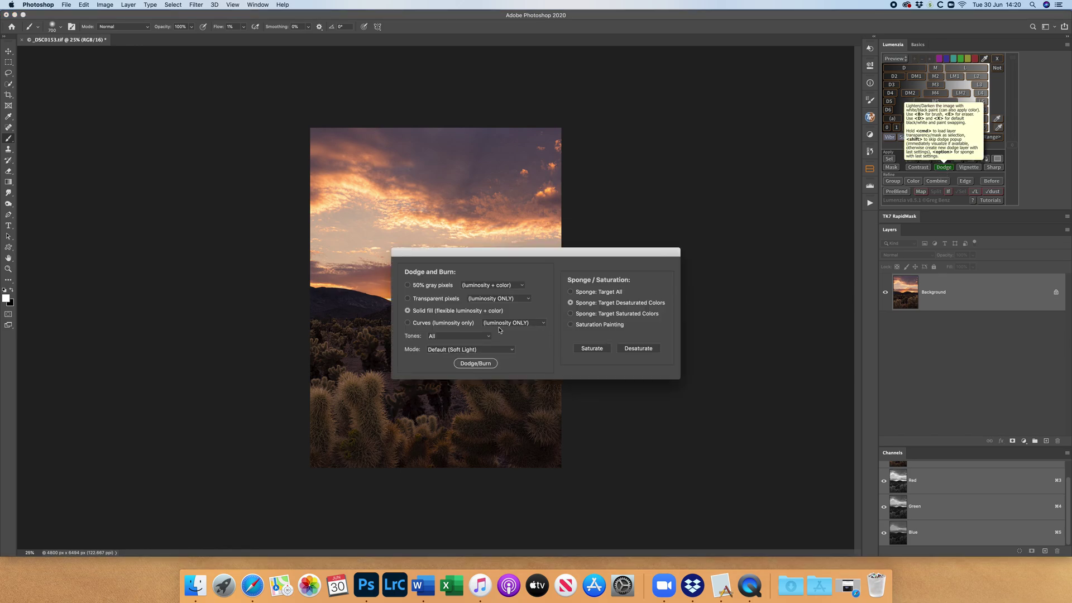
drag(541, 251, 650, 263)
click(583, 377)
click(584, 378)
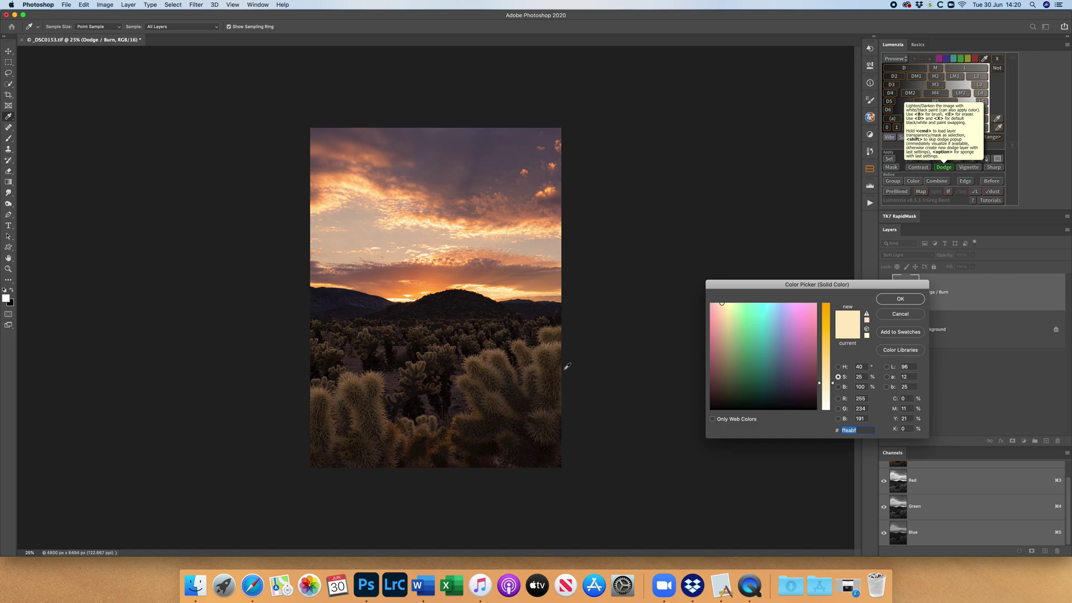
Sample the glow at the sunset horizon as the Dodge / Burn fill color and set its saturation to 25%.
click(398, 295)
click(400, 297)
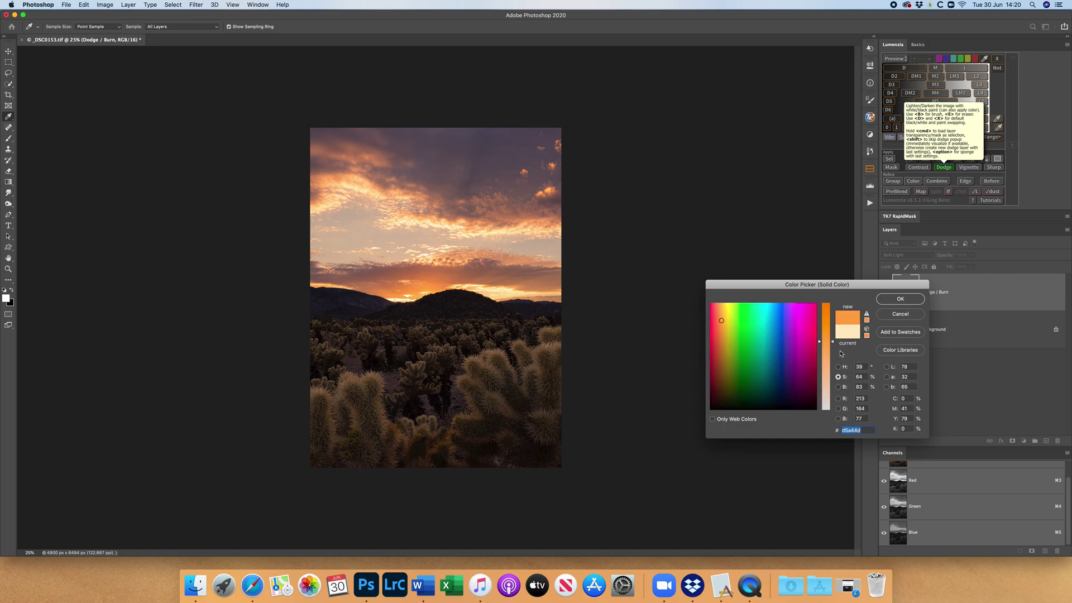
click(838, 387)
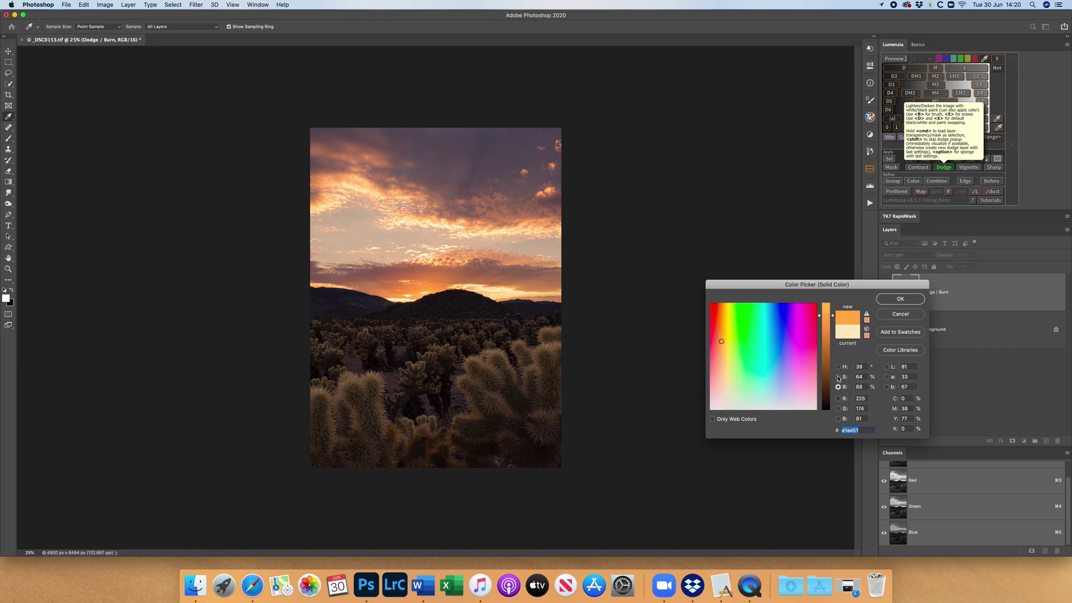
click(838, 377)
drag(832, 347, 828, 382)
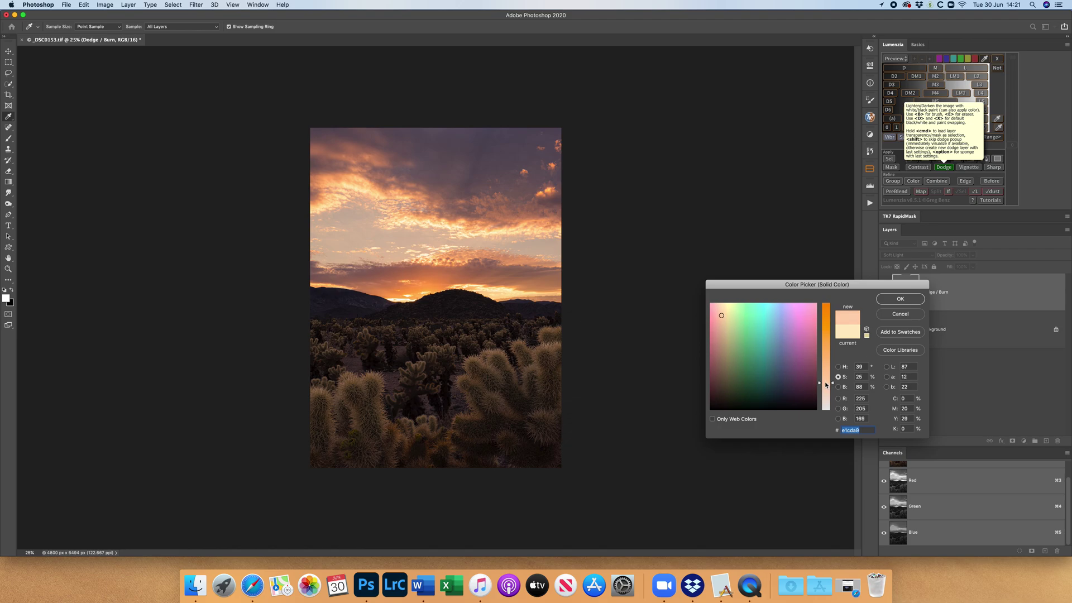
click(899, 300)
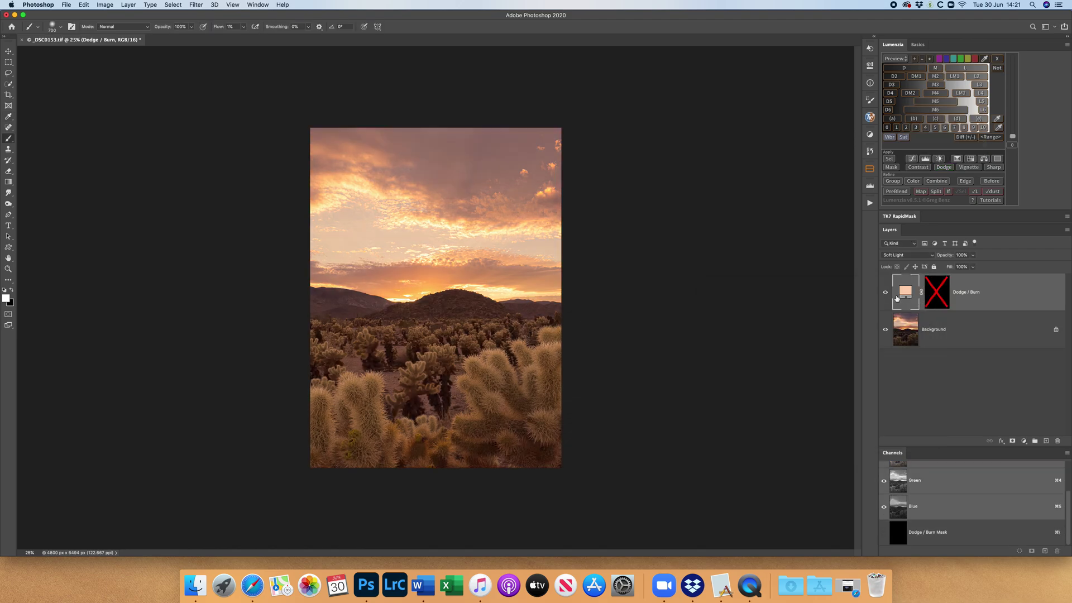
Compare the photo with and without the unmasked Dodge / Burn color, and re-enable the layer's black mask.
click(888, 293)
click(887, 293)
click(885, 293)
click(886, 292)
click(886, 293)
click(885, 293)
shift+click(937, 293)
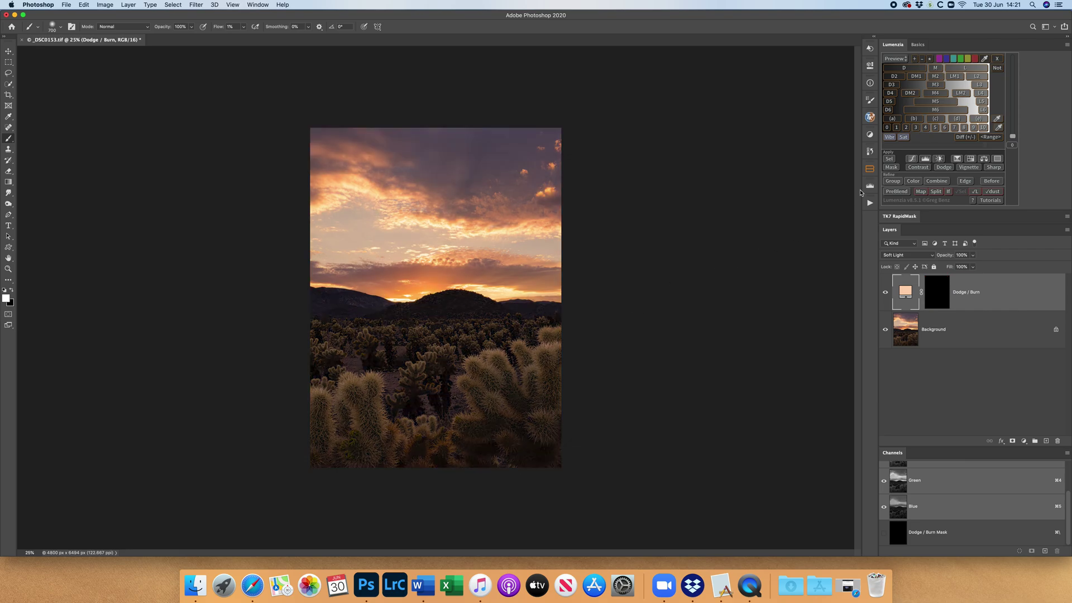
Preview the D4 and D5 darks masks and load D5 as a selection.
click(890, 92)
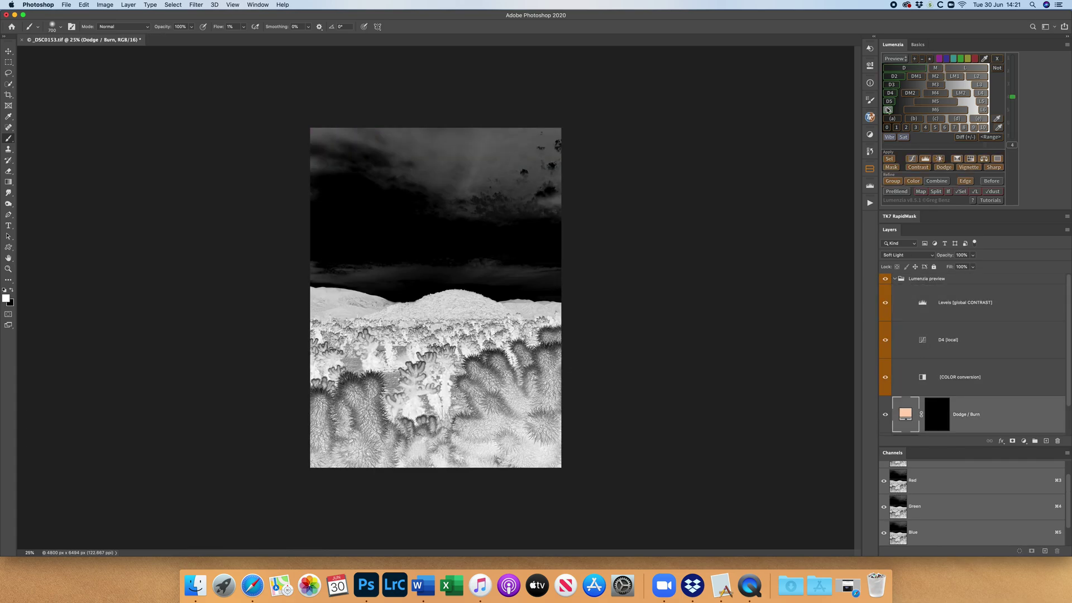
click(889, 102)
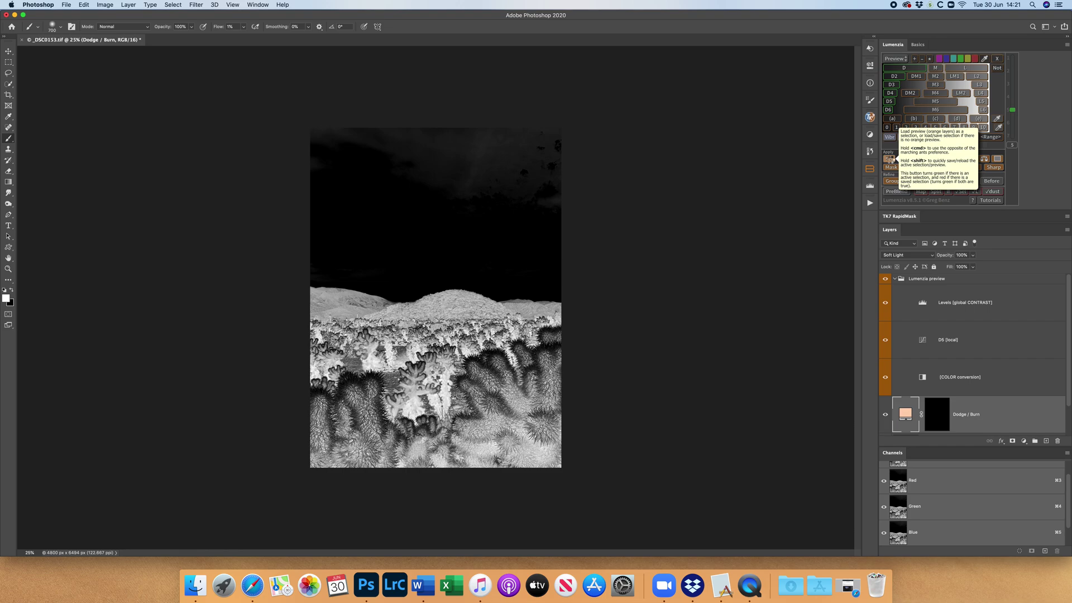
click(890, 159)
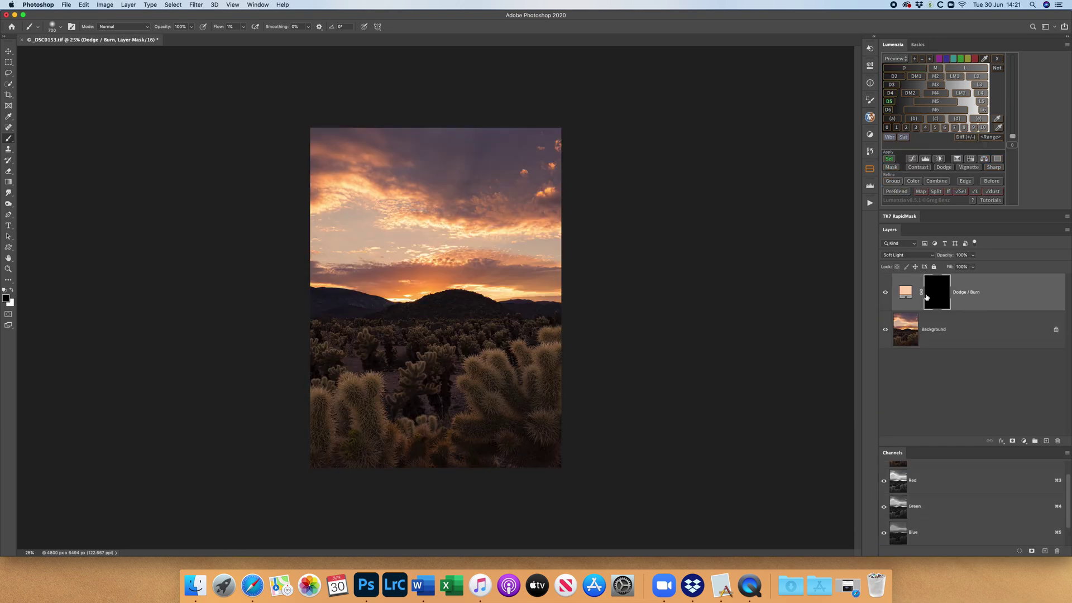
Paint white on the Dodge / Burn mask over the hills and mid-ground cacti with a 700 px brush at 1% flow.
key(x)
key(bracketleft)
key(bracketleft)
key(bracketleft)
key(bracketleft)
key(bracketleft)
key(bracketleft)
key(bracketleft)
key(bracketright)
click(885, 292)
click(885, 293)
key(bracketright)
key(bracketright)
key(bracketright)
key(bracketright)
key(bracketright)
mouse_move(410, 314)
mouse_down()
mouse_move(435, 303)
mouse_move(396, 313)
mouse_move(424, 303)
mouse_move(397, 323)
mouse_move(391, 310)
mouse_move(415, 294)
mouse_move(407, 344)
mouse_up()
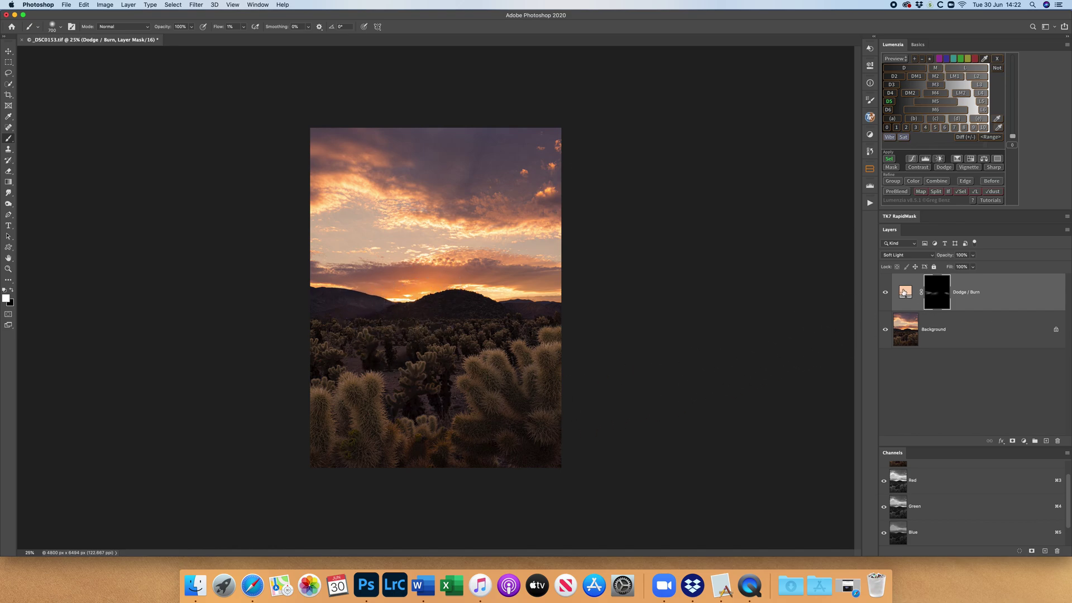
Compare the photo with and without the painted Dodge / Burn layer, and flatten the image.
click(885, 292)
click(885, 295)
click(885, 294)
click(886, 294)
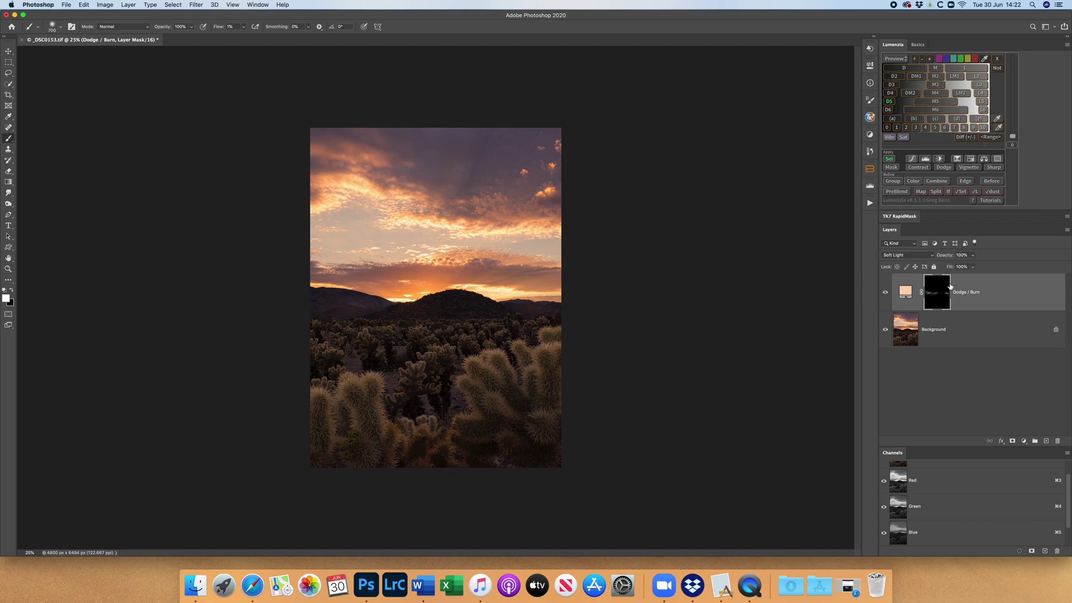
click(1065, 231)
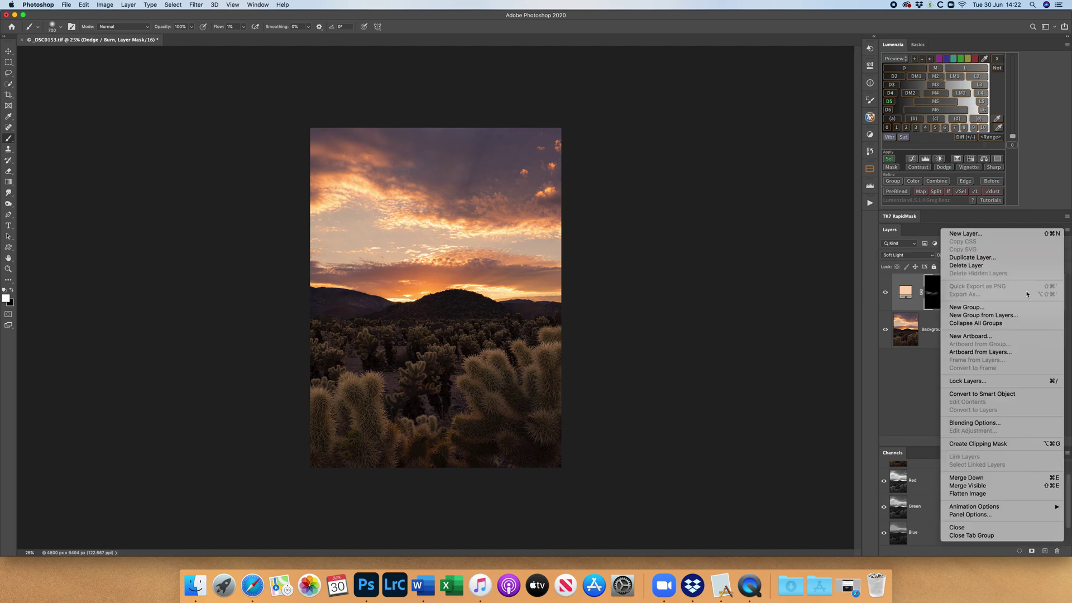
click(985, 494)
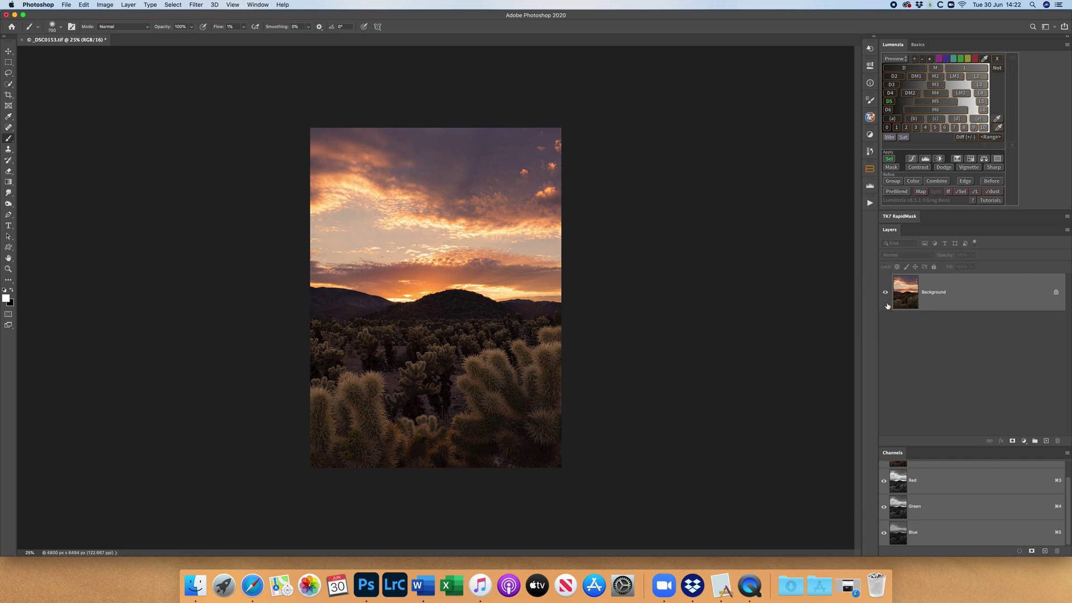
Clear the D5 selection and duplicate the whole flattened Background onto a new layer.
key(super+d)
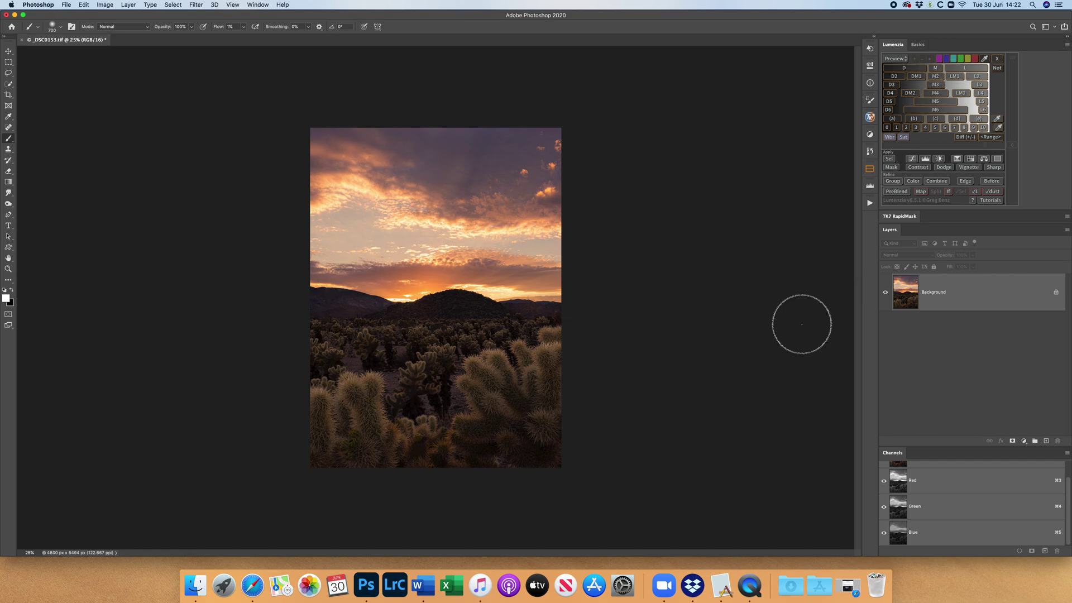
key(super+j)
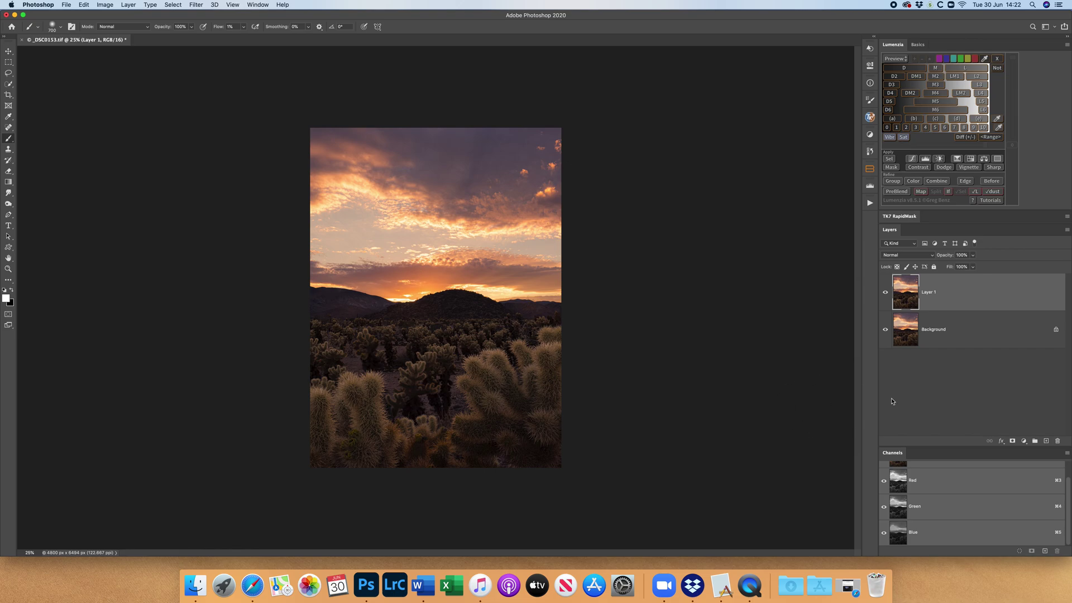
Set the duplicated layer's blend mode to Screen and compare the photo with and without it.
click(909, 256)
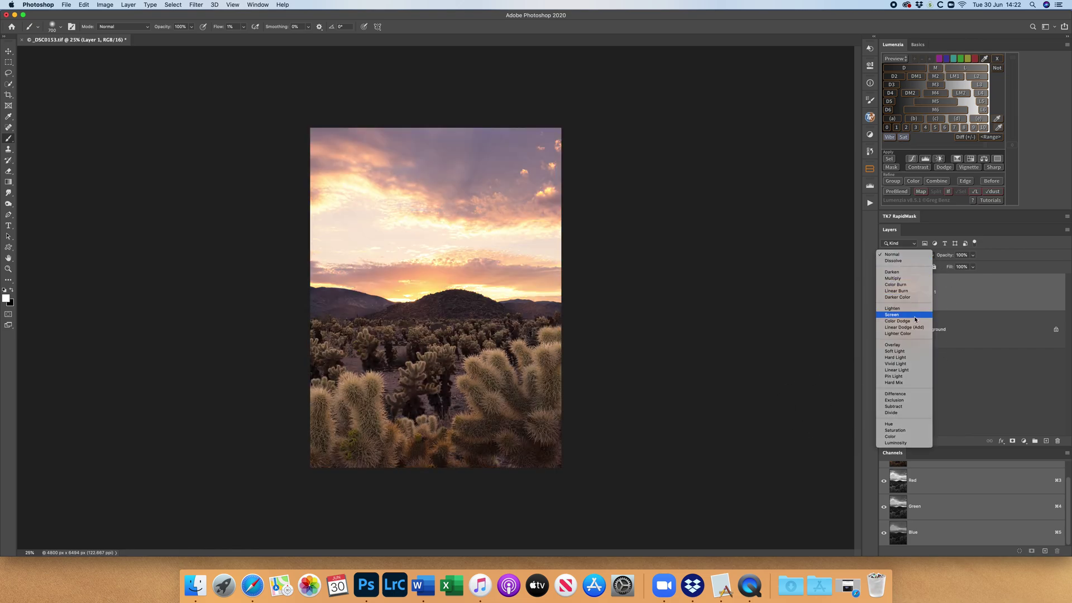
click(915, 318)
click(885, 293)
click(885, 293)
click(886, 294)
click(886, 294)
click(886, 294)
click(886, 294)
click(886, 294)
click(886, 295)
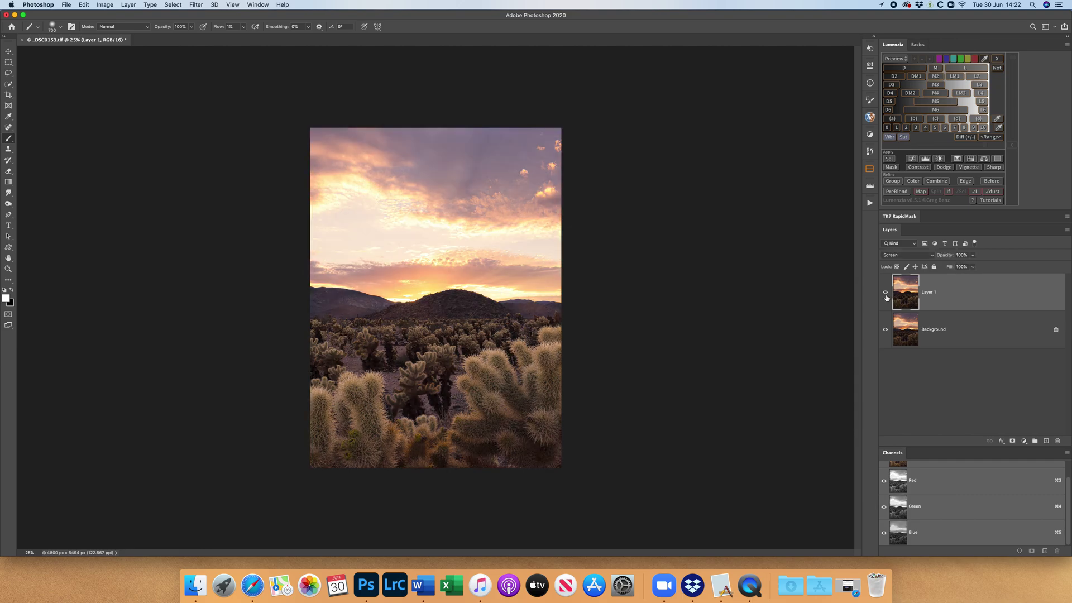
Add a black mask to Layer 1, and load a Lumenzia narrow zone mask sampled from the Background's foreground cacti as a selection.
alt+click(1012, 441)
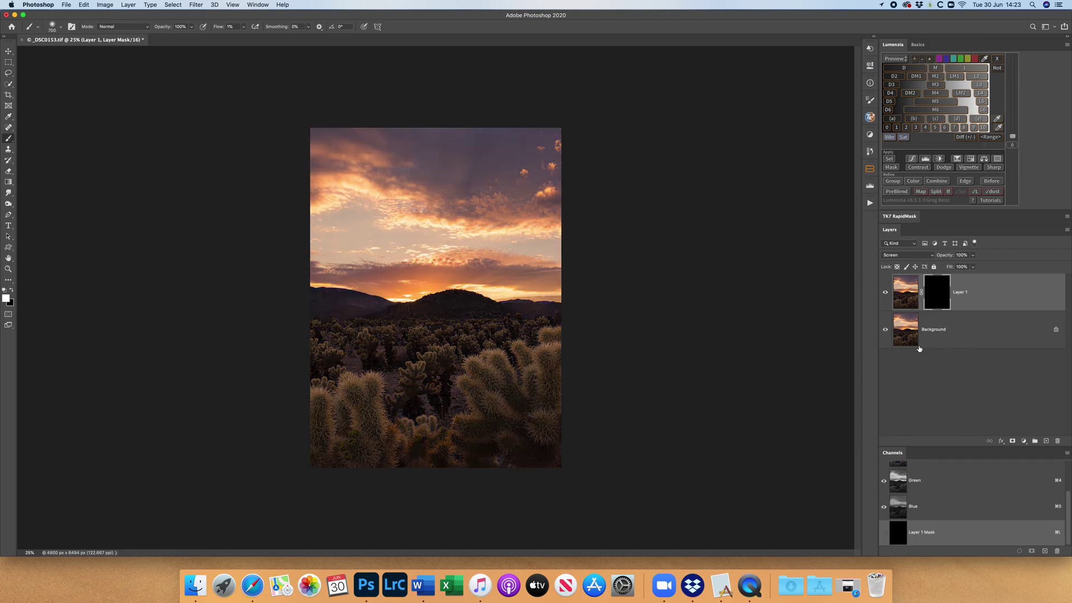
click(908, 336)
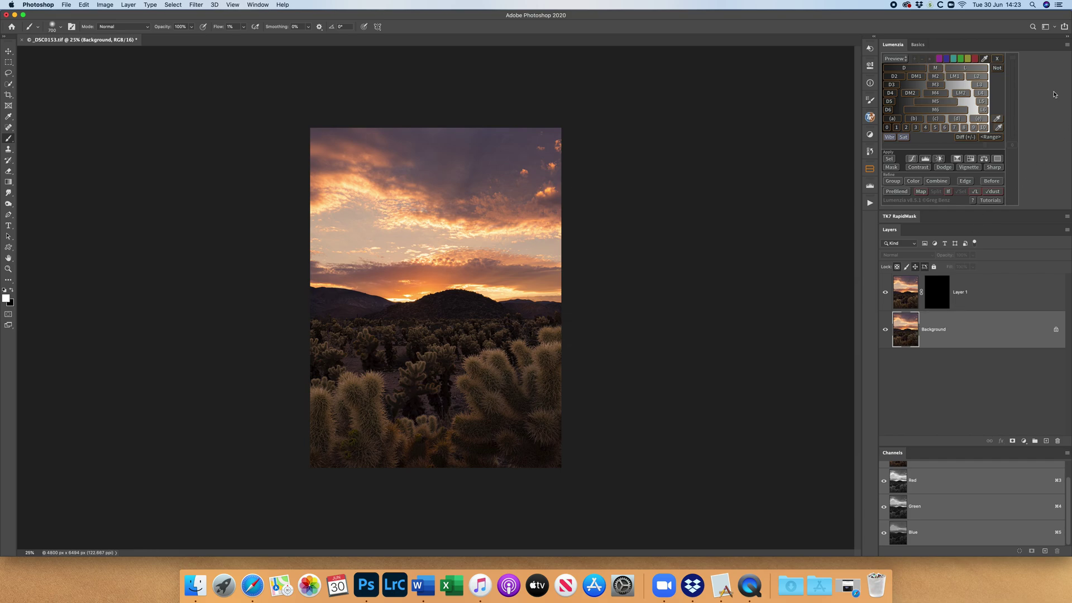
click(998, 129)
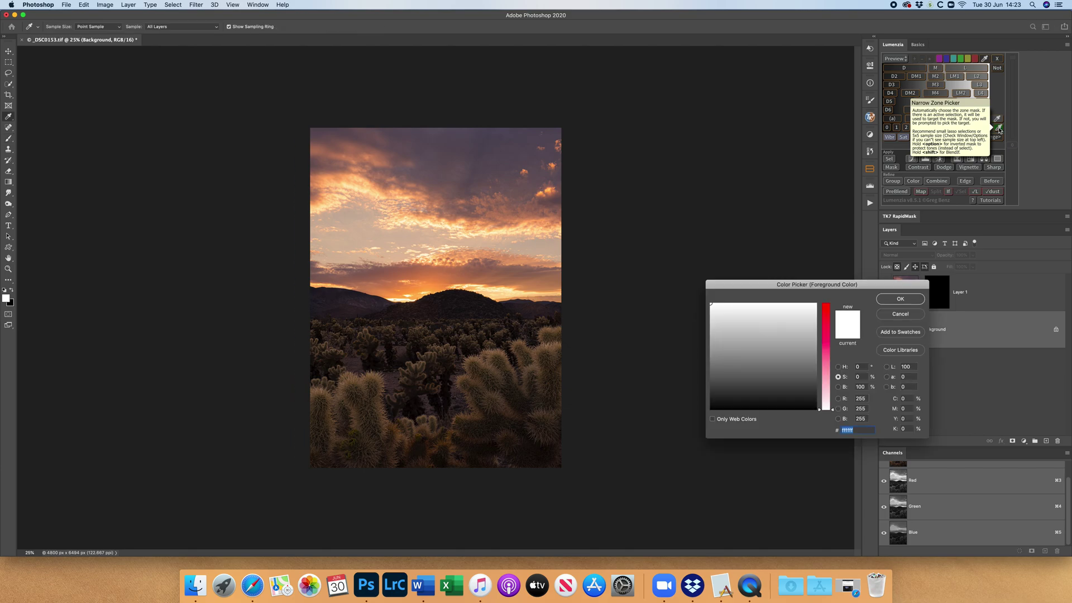
click(378, 372)
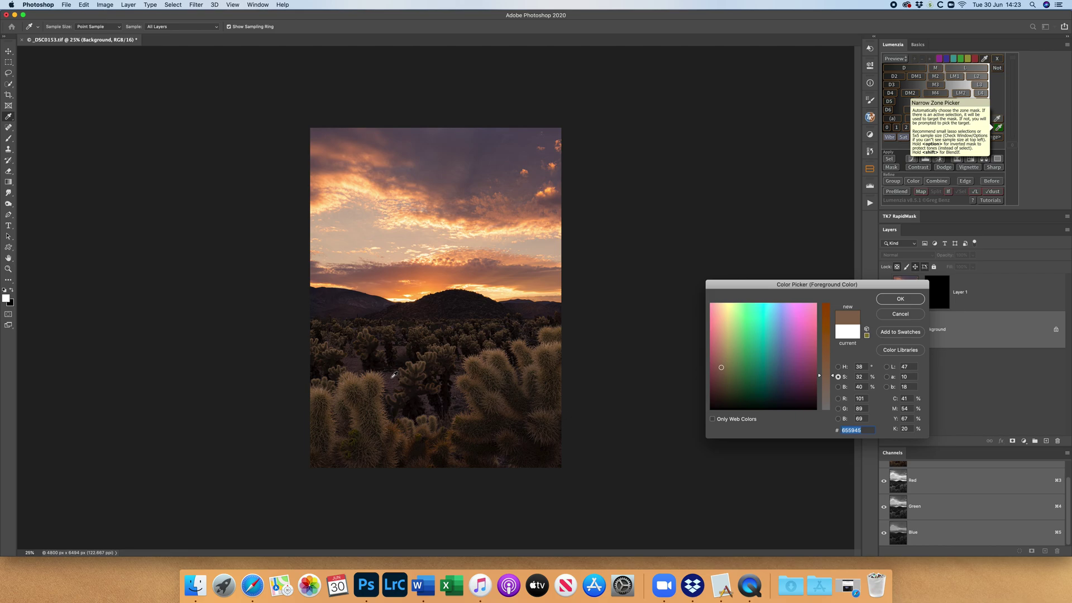
click(924, 298)
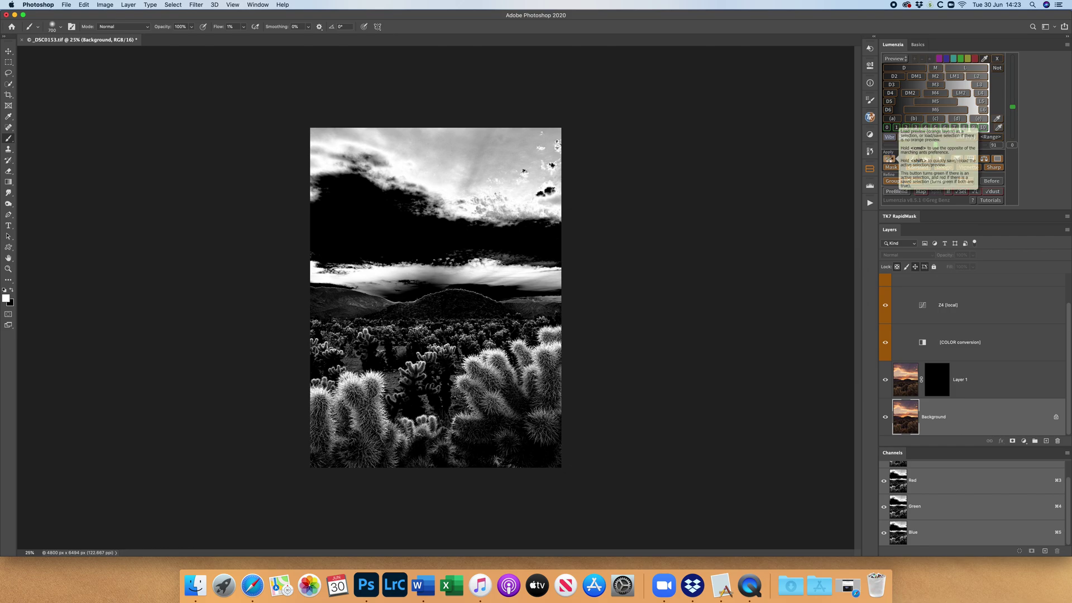
click(889, 158)
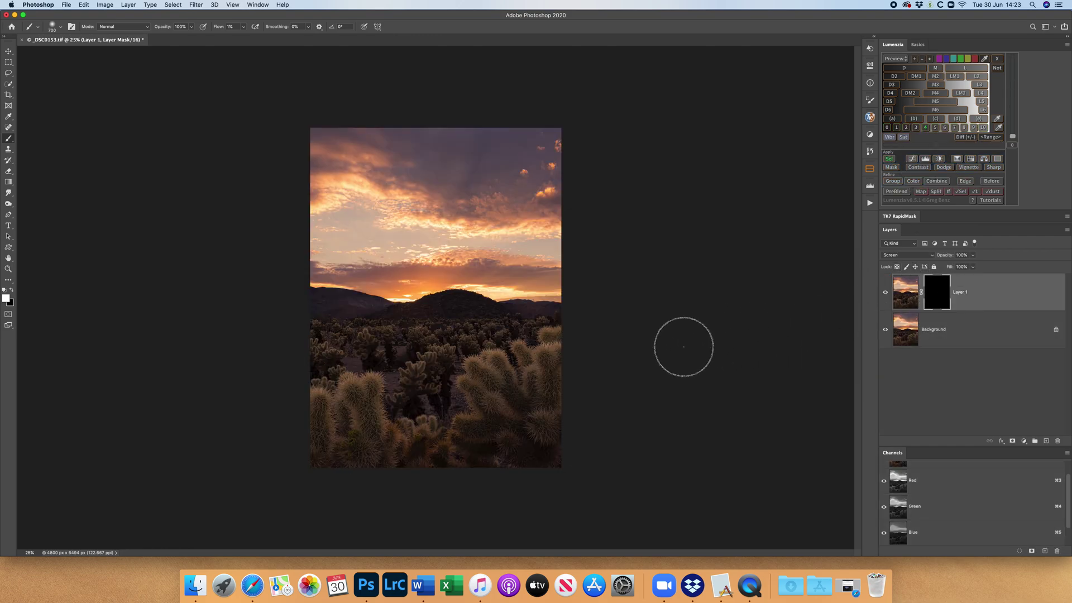
Paint white on Layer 1's mask over the foreground and mid-ground cacti with the 700 px brush at 1% flow, checking the mask view.
mouse_move(357, 400)
mouse_down()
mouse_move(316, 409)
mouse_move(330, 423)
mouse_move(319, 403)
mouse_move(332, 441)
mouse_move(323, 402)
mouse_move(320, 443)
mouse_move(351, 378)
mouse_move(331, 430)
mouse_move(347, 398)
mouse_move(340, 408)
mouse_move(359, 434)
mouse_move(378, 430)
mouse_move(386, 385)
mouse_move(390, 427)
mouse_move(406, 435)
mouse_move(419, 422)
mouse_move(399, 439)
mouse_move(418, 423)
mouse_move(374, 383)
mouse_move(378, 427)
mouse_move(390, 381)
mouse_move(372, 415)
mouse_move(348, 383)
mouse_move(325, 405)
mouse_move(348, 382)
mouse_move(482, 353)
mouse_move(463, 401)
mouse_move(490, 371)
mouse_move(468, 373)
mouse_move(442, 411)
mouse_move(465, 414)
mouse_move(451, 414)
mouse_move(441, 447)
mouse_move(496, 360)
mouse_move(468, 370)
mouse_move(512, 360)
mouse_move(506, 398)
mouse_move(517, 383)
mouse_up()
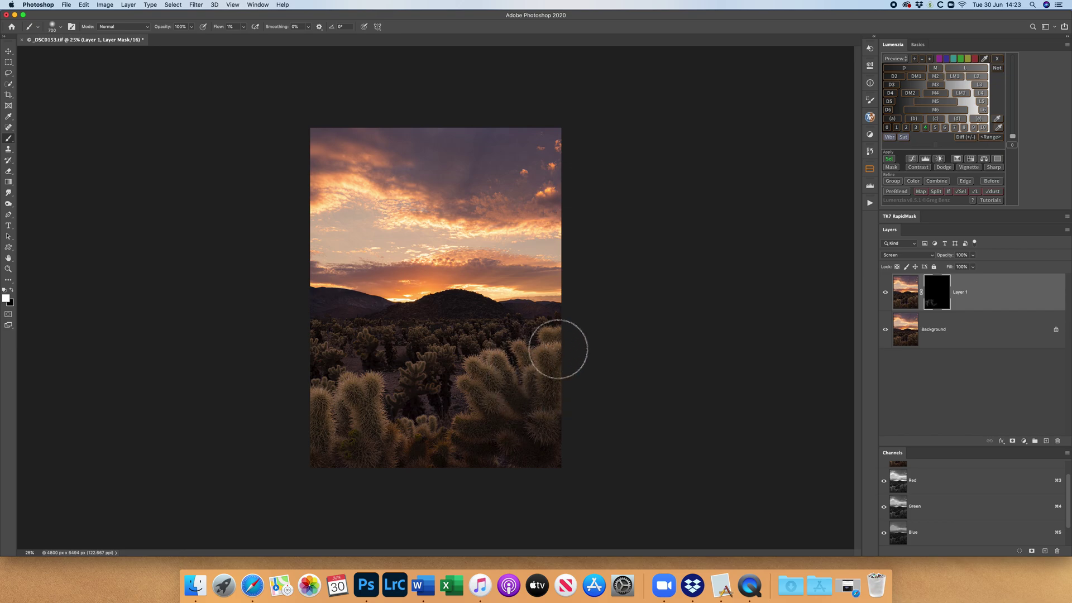
mouse_move(549, 343)
mouse_down()
mouse_move(558, 393)
mouse_move(539, 421)
mouse_move(555, 384)
mouse_move(535, 383)
mouse_move(527, 365)
mouse_move(547, 349)
mouse_move(426, 340)
mouse_move(469, 333)
mouse_move(402, 344)
mouse_move(560, 330)
mouse_move(467, 346)
mouse_move(501, 342)
mouse_move(319, 344)
mouse_move(340, 338)
mouse_move(300, 353)
mouse_move(350, 350)
mouse_move(318, 356)
mouse_move(342, 340)
mouse_move(306, 347)
mouse_move(361, 333)
mouse_move(325, 332)
mouse_move(304, 343)
mouse_move(441, 340)
mouse_move(386, 362)
mouse_move(443, 359)
mouse_move(394, 380)
mouse_move(521, 333)
mouse_move(554, 352)
mouse_move(743, 325)
mouse_up()
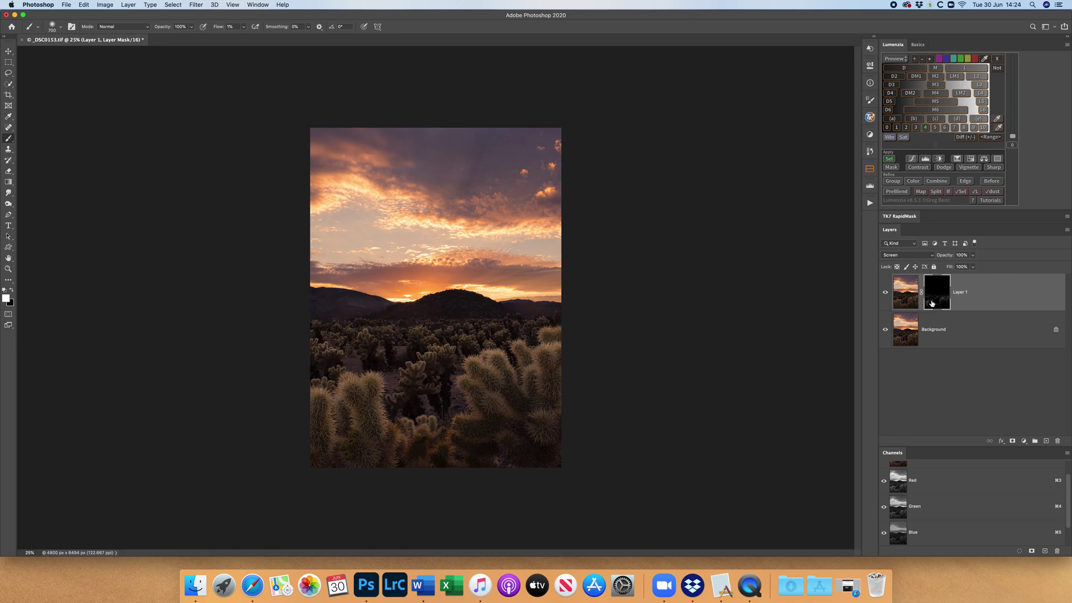
alt+click(936, 302)
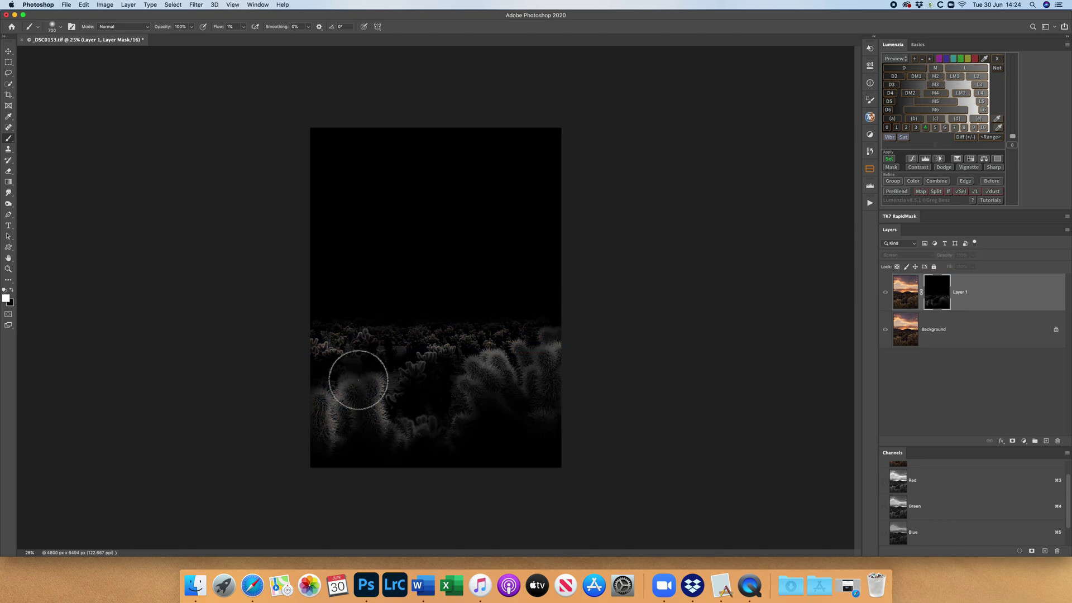
mouse_move(357, 364)
mouse_down()
mouse_move(324, 392)
mouse_move(303, 386)
mouse_move(429, 359)
mouse_move(401, 367)
mouse_move(380, 352)
mouse_move(309, 342)
mouse_move(483, 335)
mouse_move(442, 352)
mouse_move(492, 369)
mouse_move(473, 376)
mouse_move(477, 401)
mouse_move(458, 438)
mouse_move(464, 412)
mouse_move(436, 429)
mouse_move(449, 445)
mouse_move(540, 404)
mouse_move(547, 437)
mouse_move(564, 428)
mouse_move(545, 374)
mouse_move(514, 355)
mouse_move(522, 342)
mouse_move(506, 345)
mouse_move(565, 337)
mouse_move(460, 358)
mouse_move(496, 363)
mouse_move(460, 407)
mouse_move(391, 398)
mouse_move(446, 421)
mouse_move(397, 428)
mouse_move(422, 410)
mouse_move(435, 362)
mouse_move(312, 357)
mouse_move(402, 396)
mouse_move(362, 436)
mouse_move(441, 427)
mouse_move(368, 460)
mouse_up()
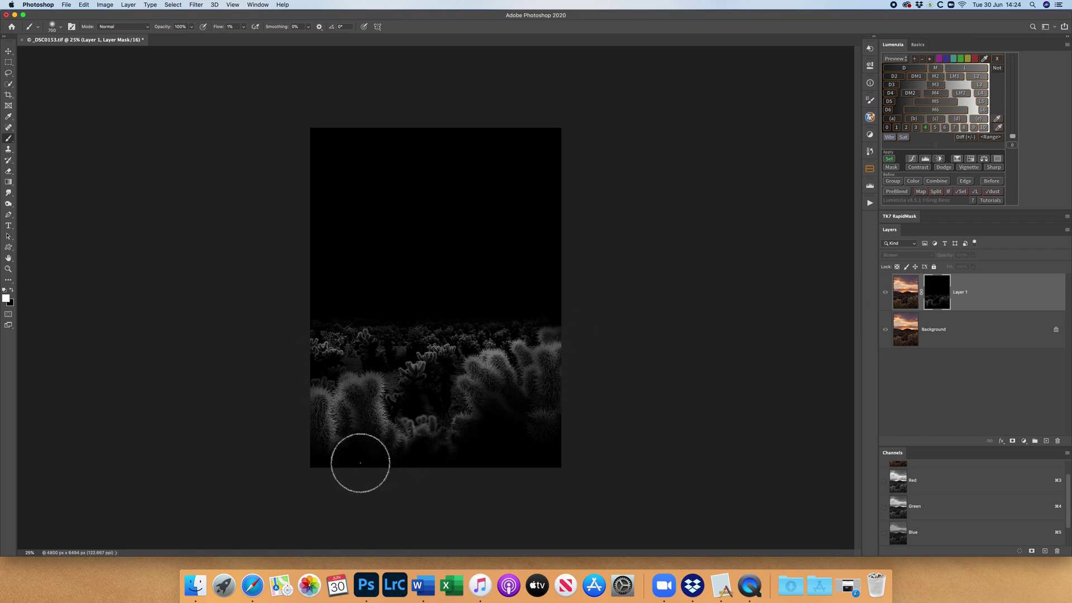
click(906, 297)
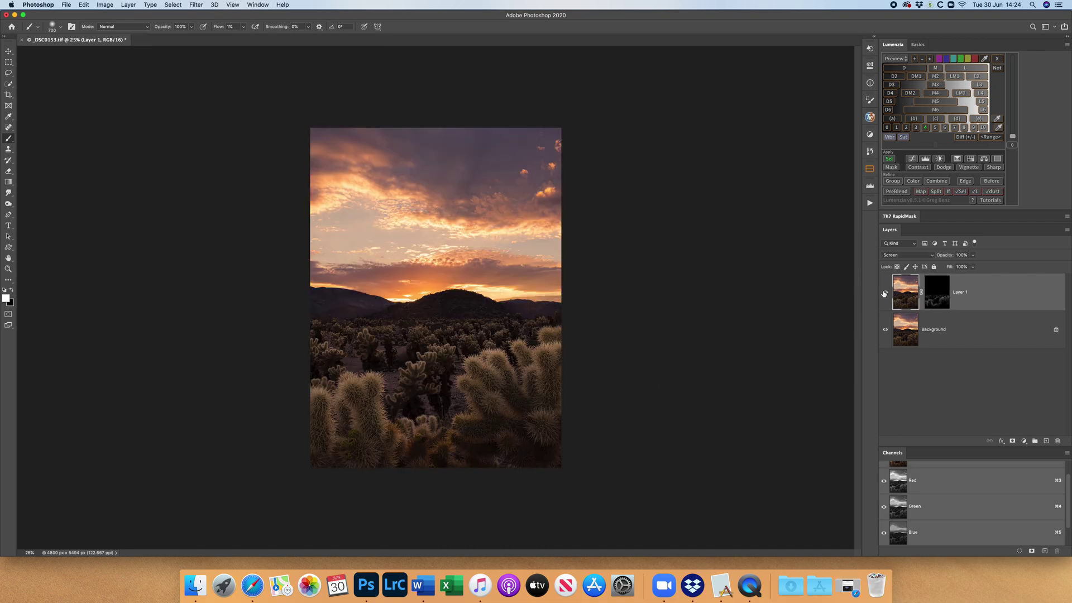
Compare the photo with and without the painted Screen layer, and flatten the image.
click(885, 293)
click(886, 294)
click(887, 294)
click(887, 296)
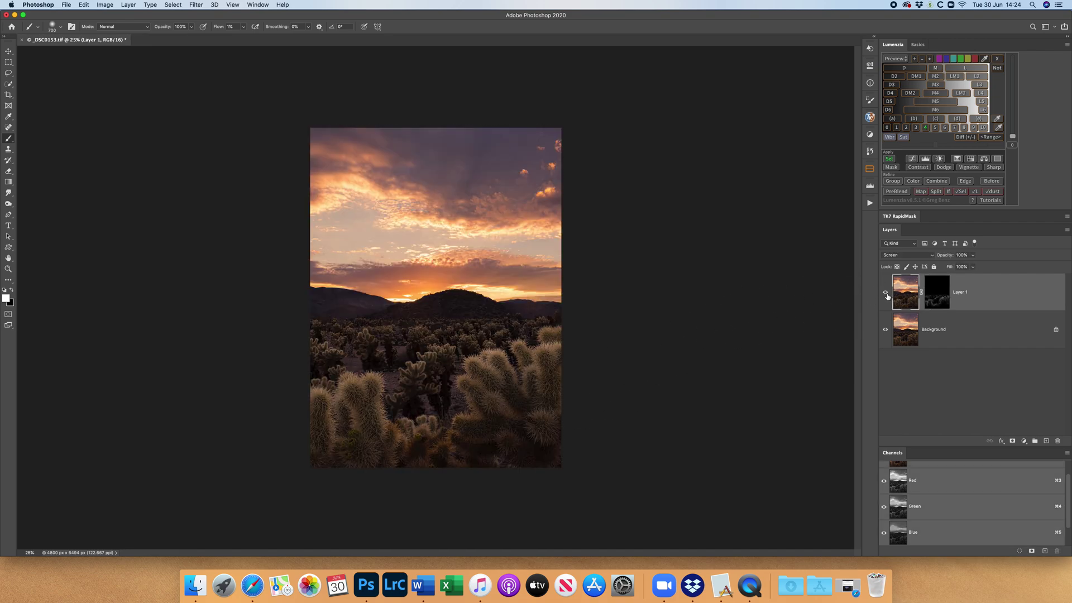
click(1068, 231)
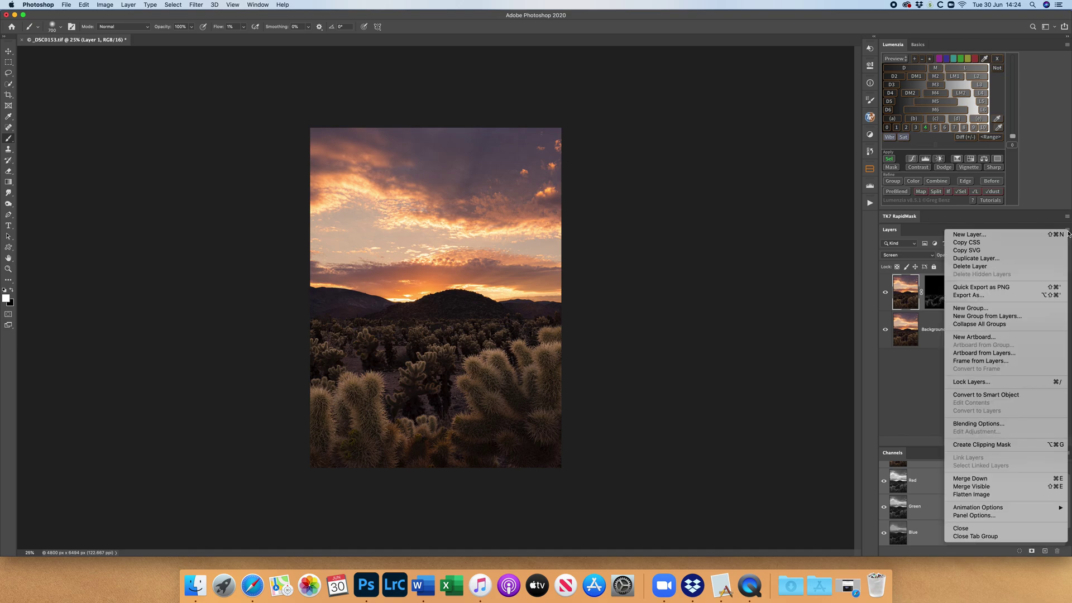
click(971, 494)
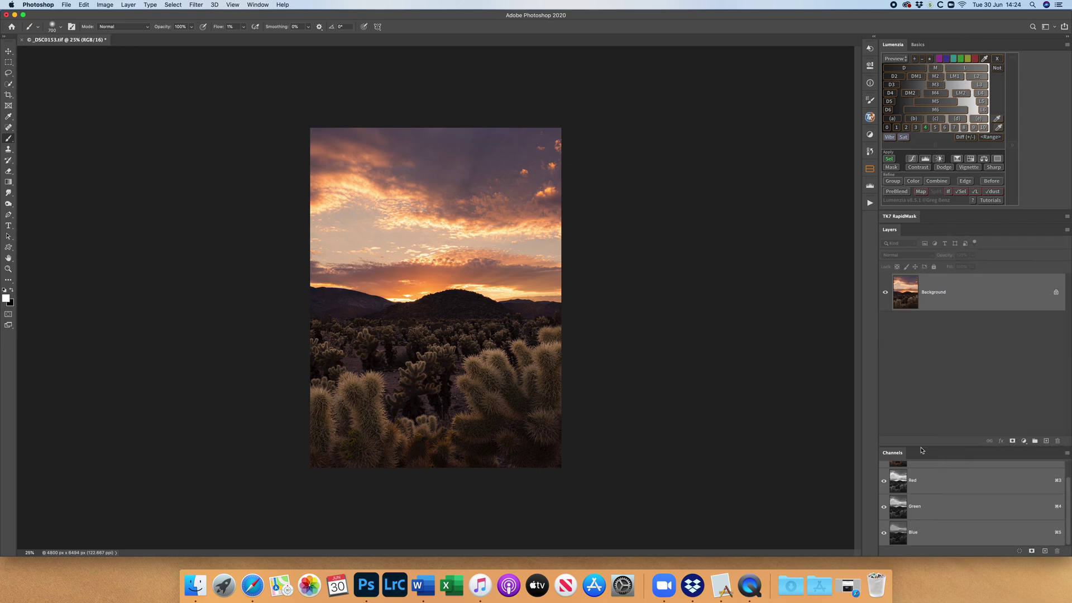